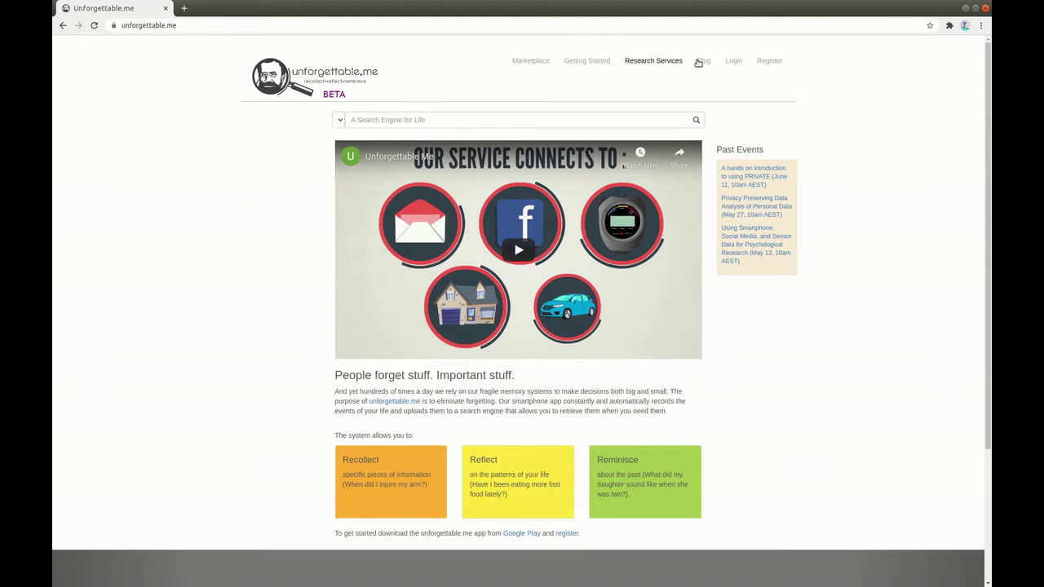
Go to the Unforgettable.me registration page from the home page's top navigation.
{"action": "left_click", "coordinate": [770, 64]}
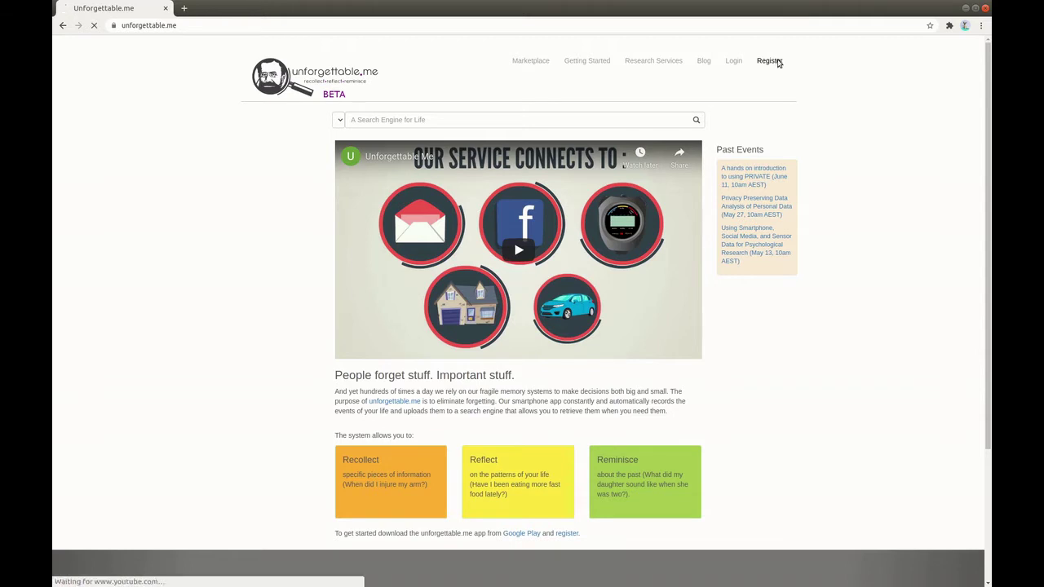
Fill in the preferred name, account e-mail, password and password confirmation on the registration form.
{"action": "left_click", "coordinate": [479, 177]}
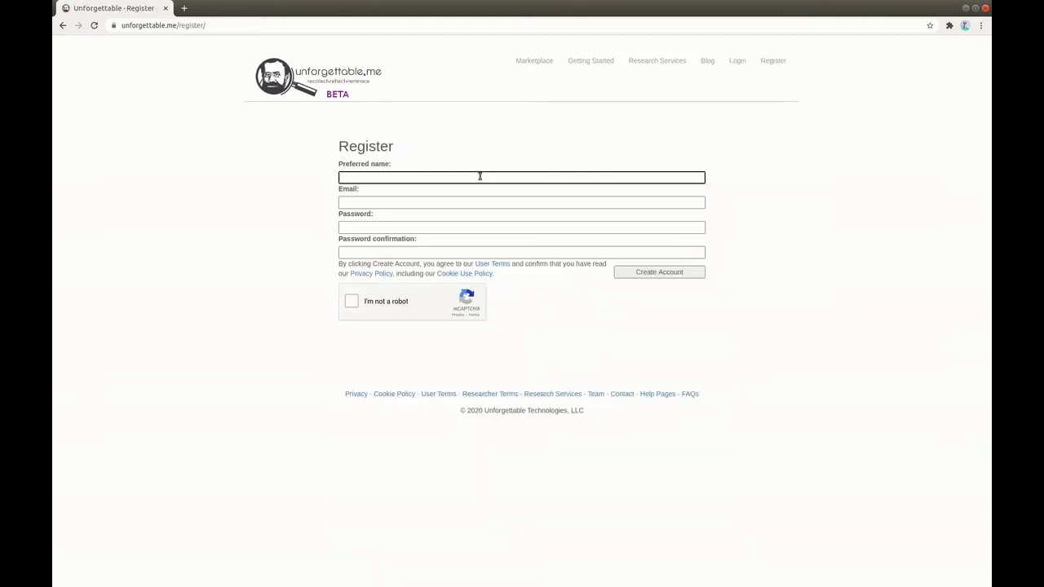
{"action": "left_click", "coordinate": [385, 203]}
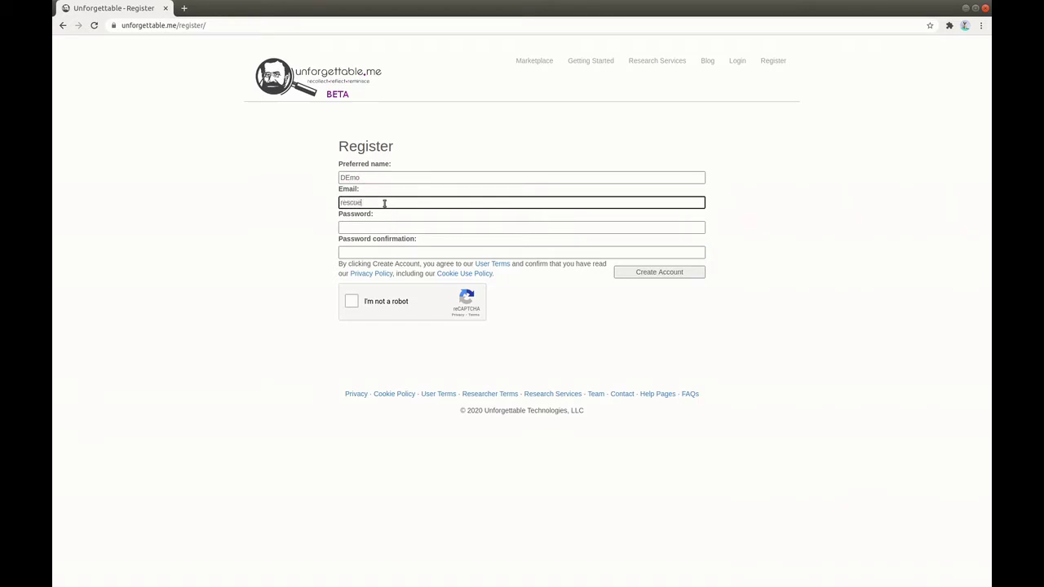
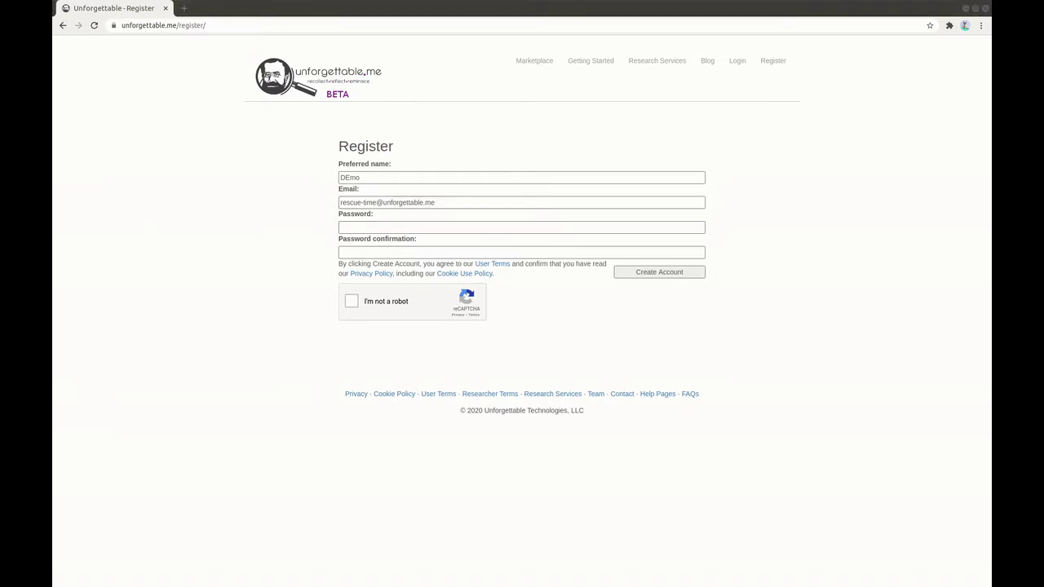
{"action": "left_click", "coordinate": [390, 232]}
{"action": "key", "text": "ctrl+v"}
{"action": "left_click", "coordinate": [368, 252]}
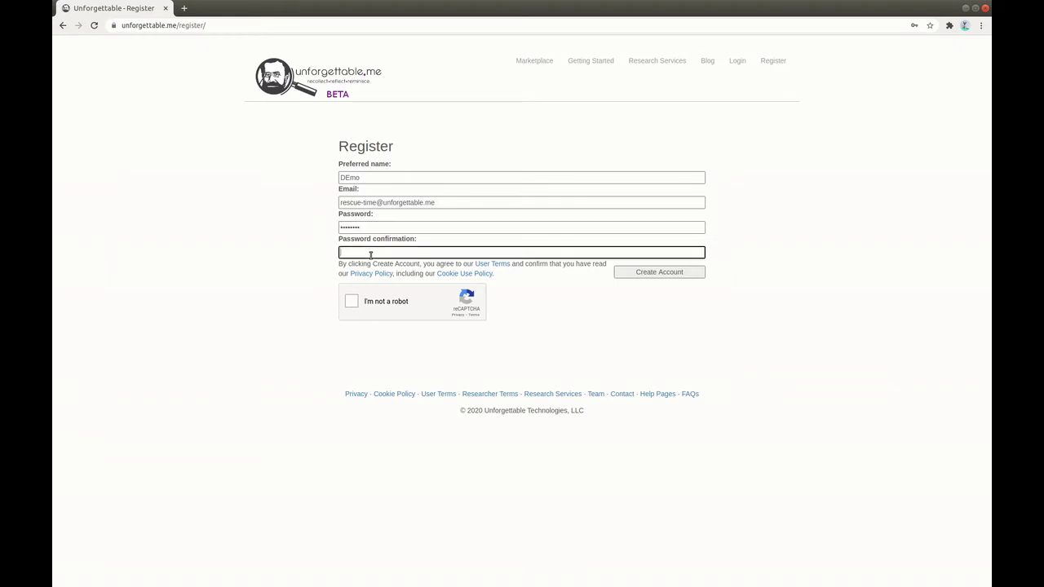
{"action": "key", "text": "ctrl+v"}
Pass the reCAPTCHA by selecting the three stairs images and verifying.
{"action": "left_click", "coordinate": [352, 305]}
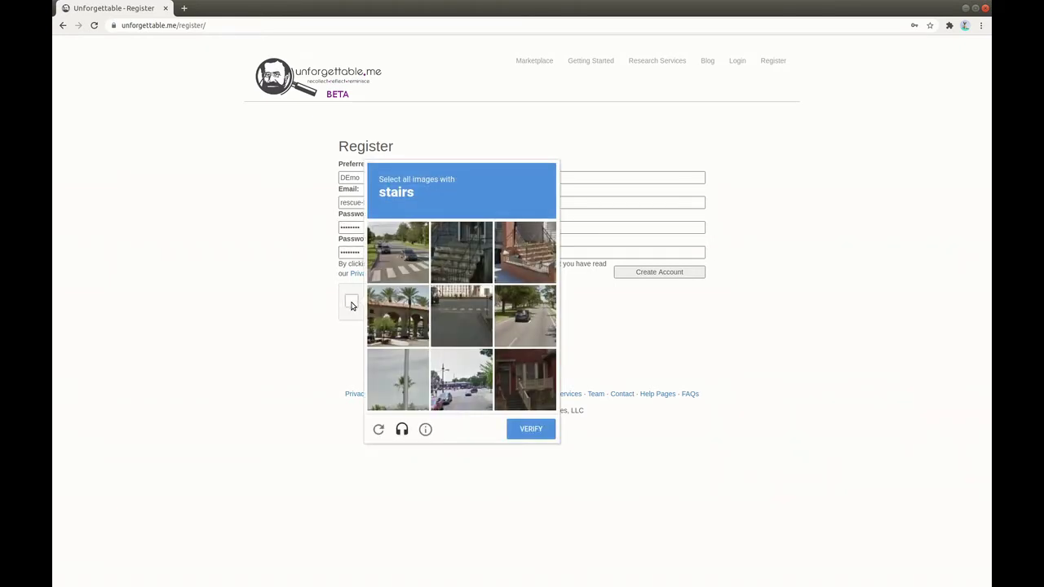
{"action": "left_click", "coordinate": [468, 241]}
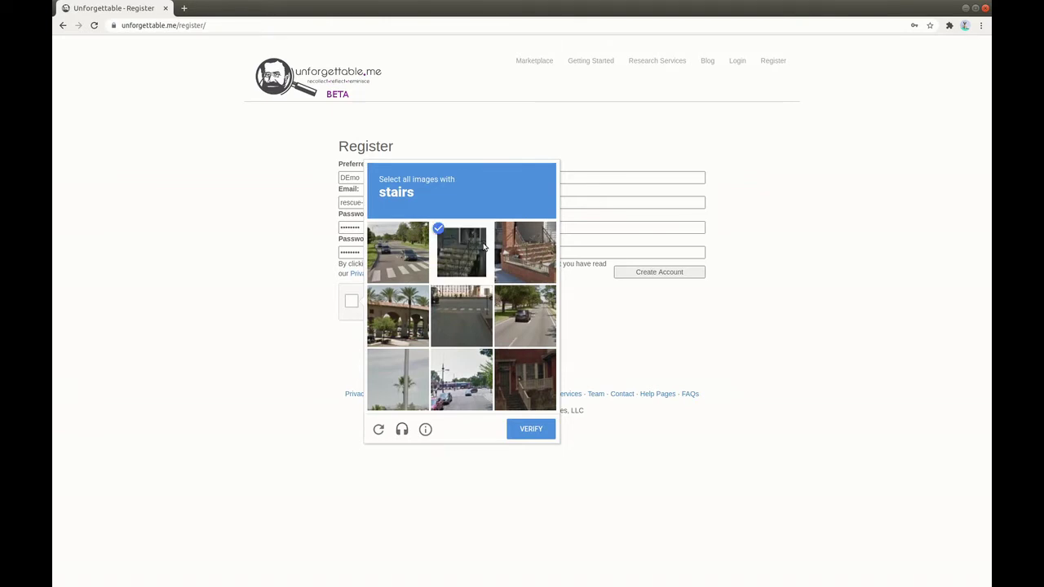
{"action": "left_click", "coordinate": [525, 246]}
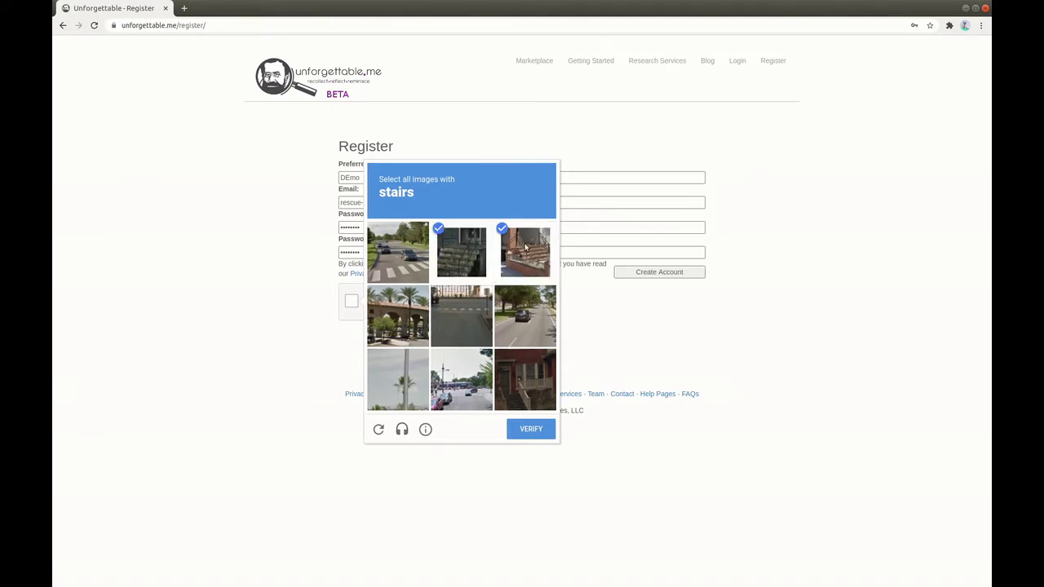
{"action": "left_click", "coordinate": [523, 385]}
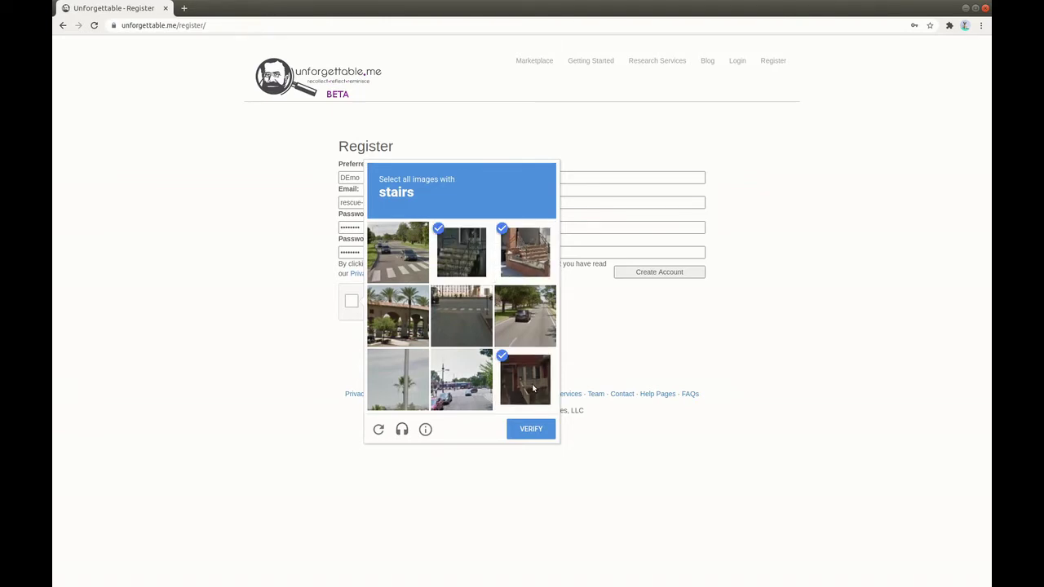
{"action": "left_click", "coordinate": [531, 429]}
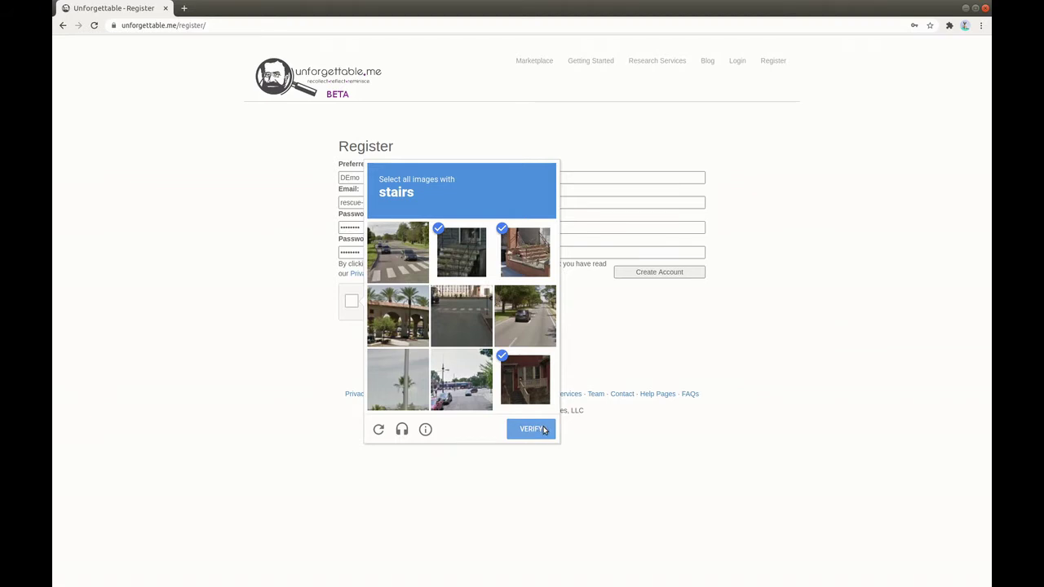
Create the Unforgettable.me account and save the password in Chrome.
{"action": "left_click", "coordinate": [671, 272]}
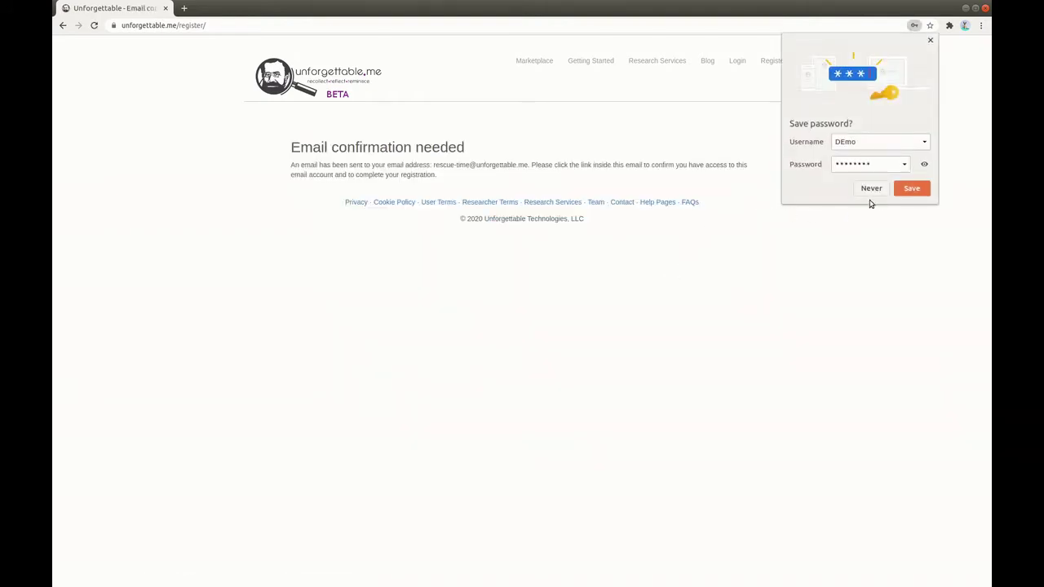
{"action": "left_click", "coordinate": [917, 189]}
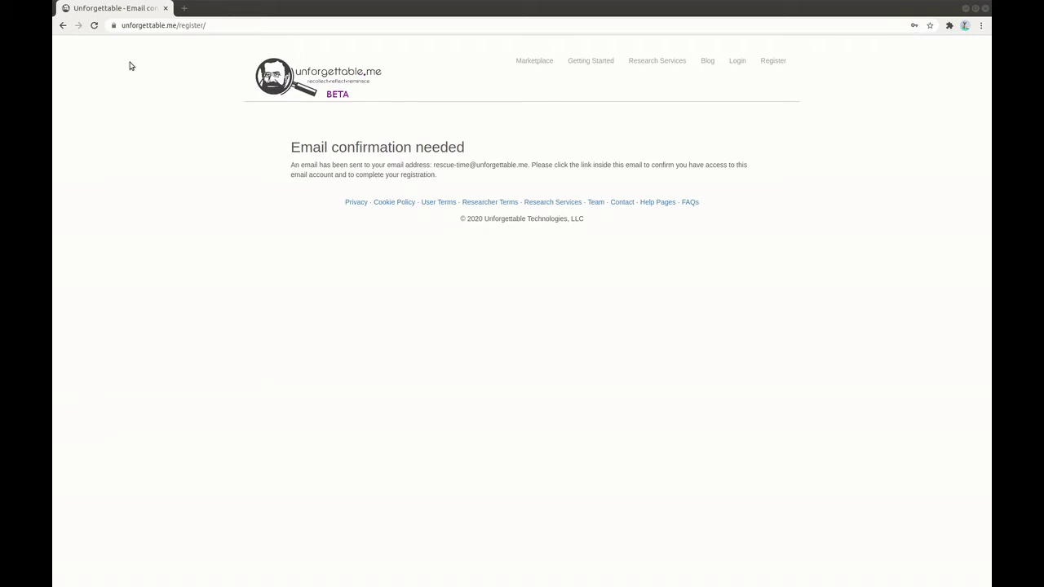
Open the emailed confirmation link in a new tab to confirm registration.
{"action": "left_click", "coordinate": [184, 8]}
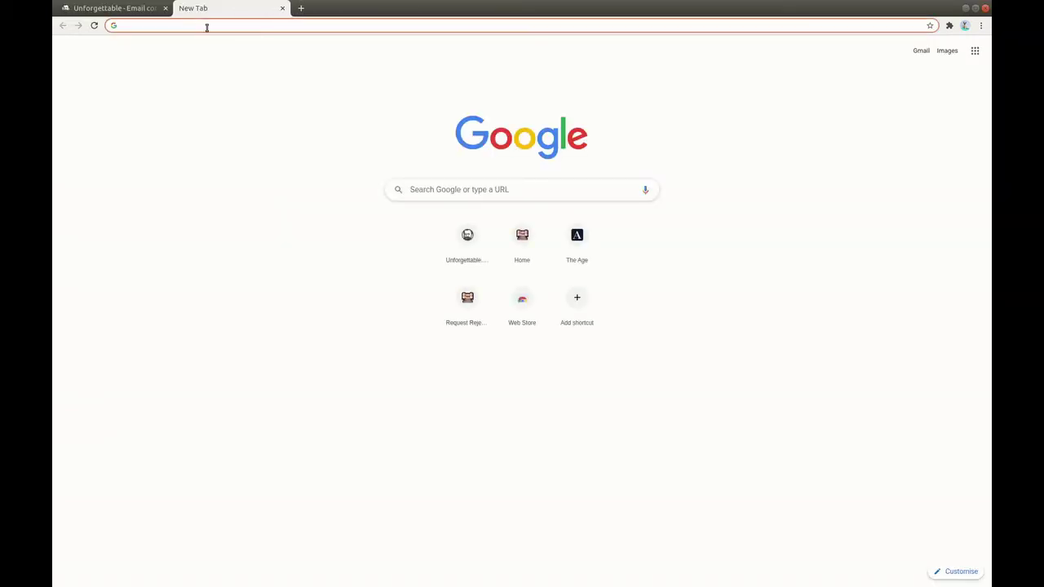
{"action": "key", "text": "ctrl+v"}
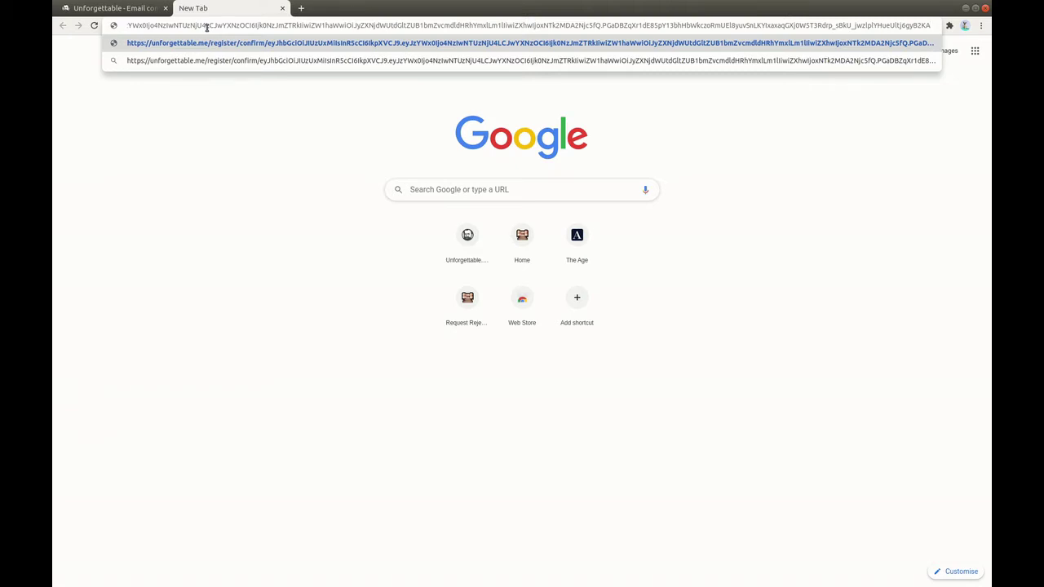
{"action": "key", "text": "Return"}
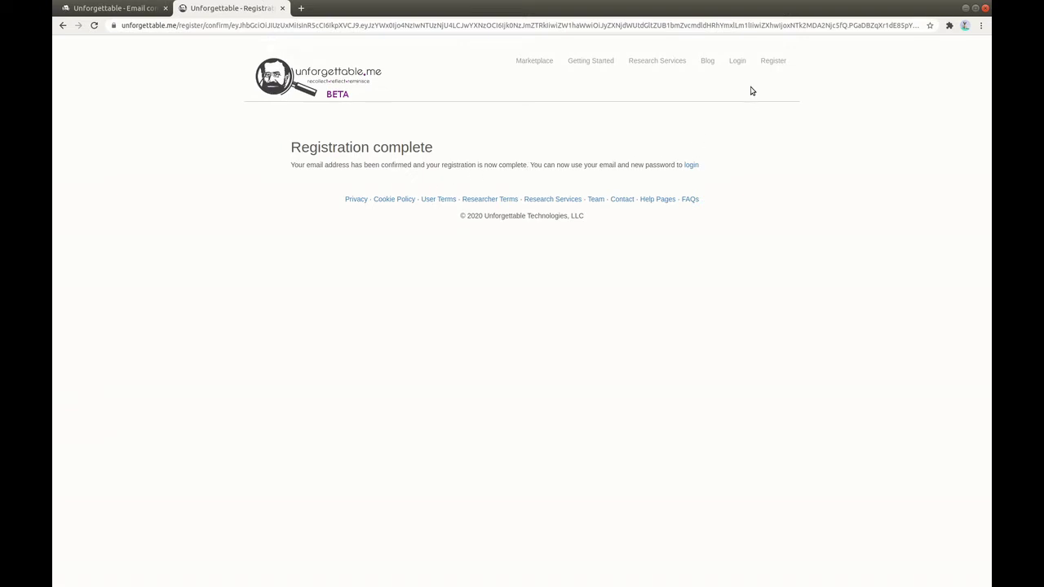
Log in with the account e-mail, saving the password in Chrome.
{"action": "left_click", "coordinate": [738, 62]}
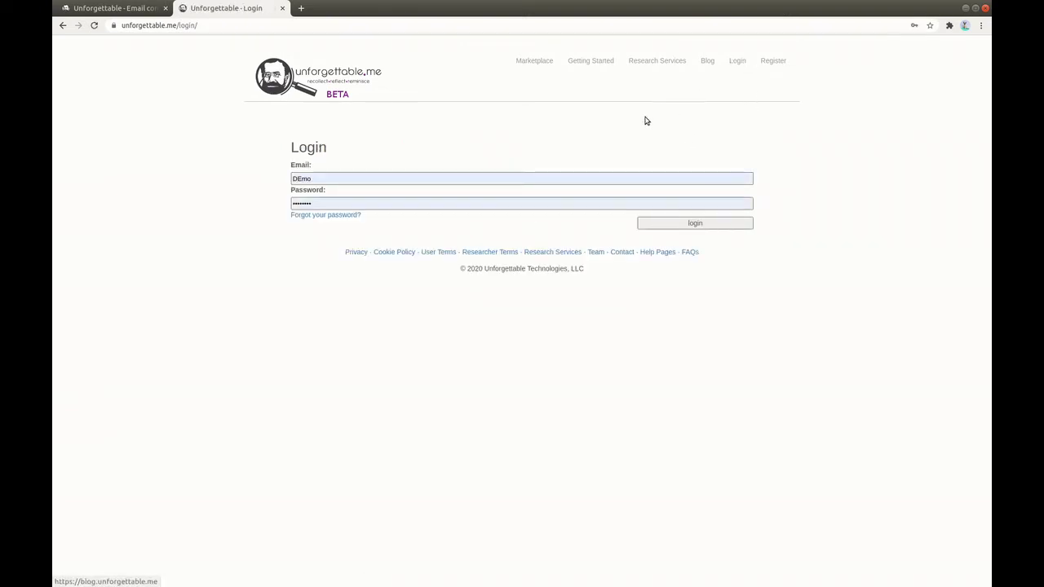
{"action": "left_click", "coordinate": [345, 177]}
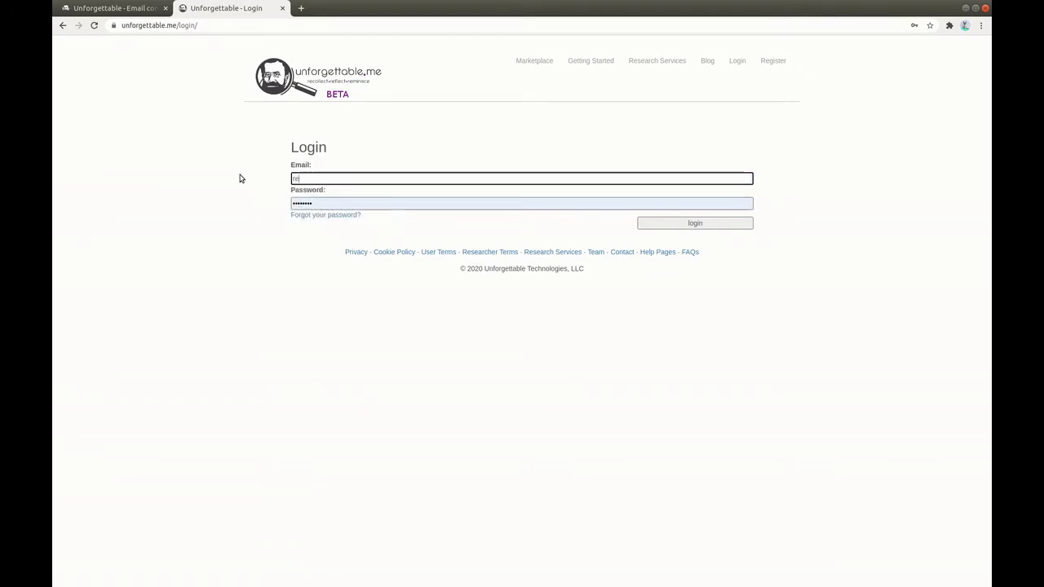
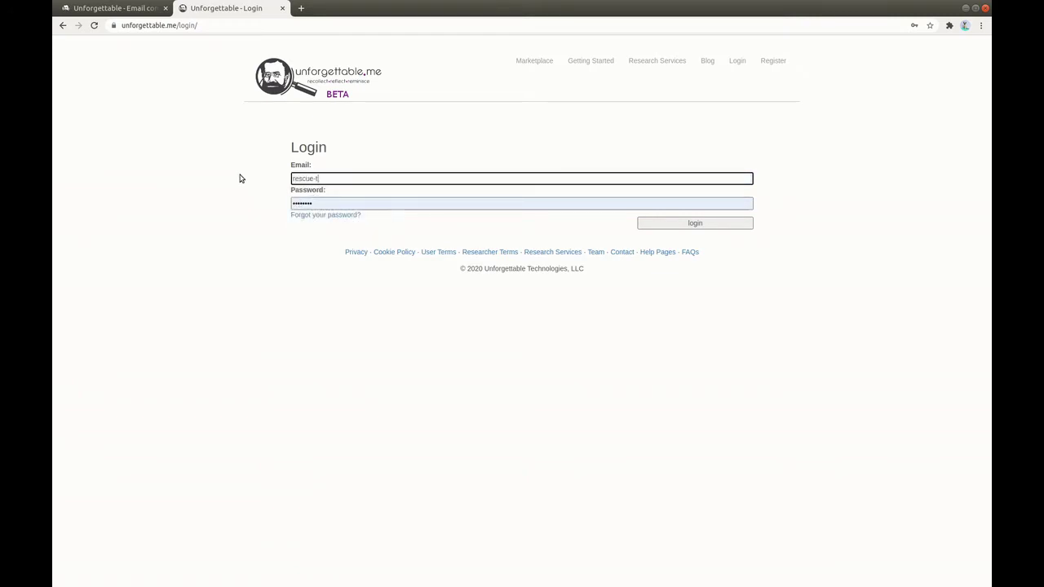
{"action": "left_click", "coordinate": [692, 230]}
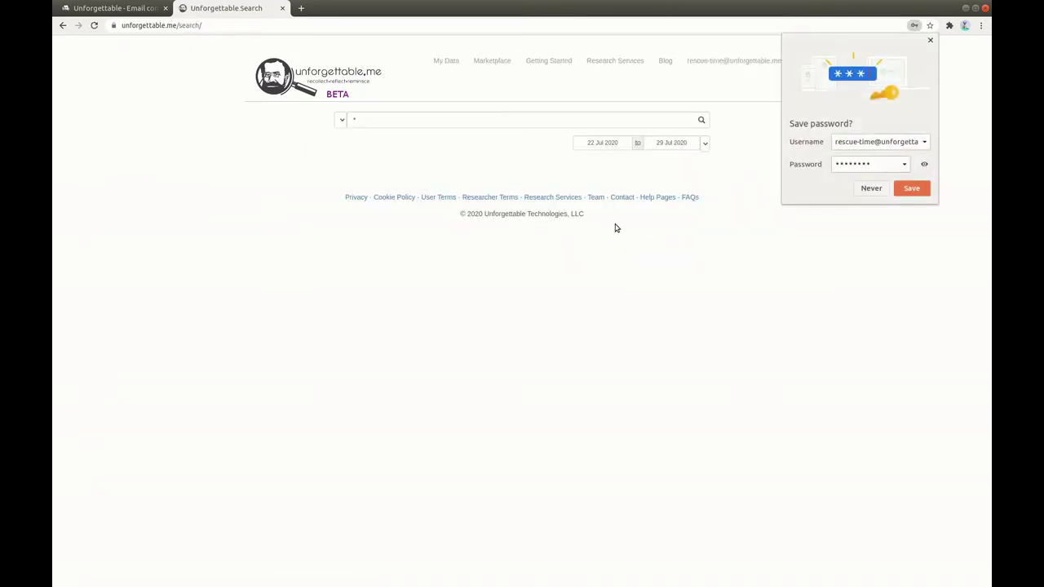
{"action": "left_click", "coordinate": [919, 189]}
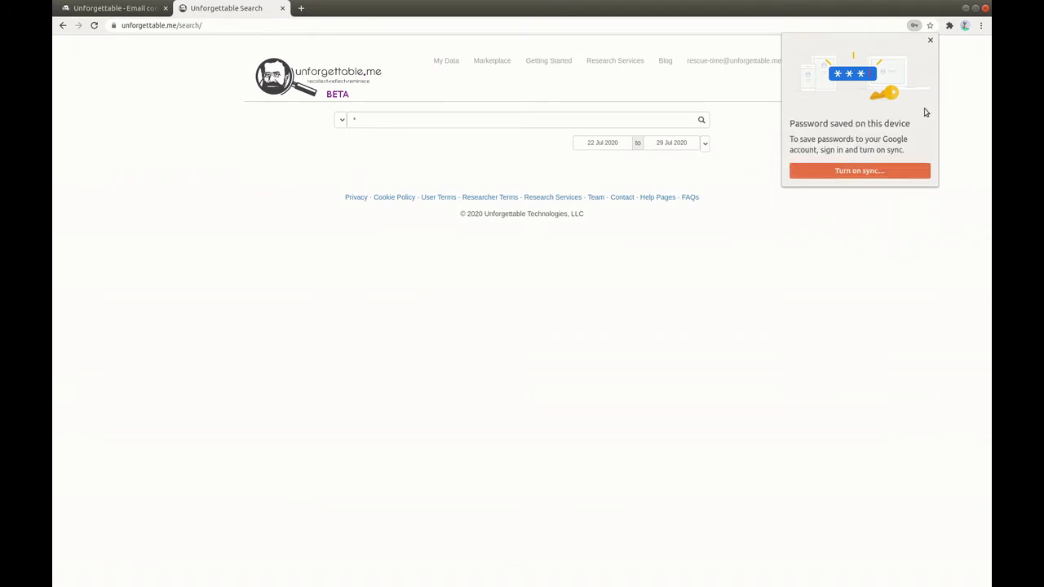
{"action": "left_click", "coordinate": [932, 40]}
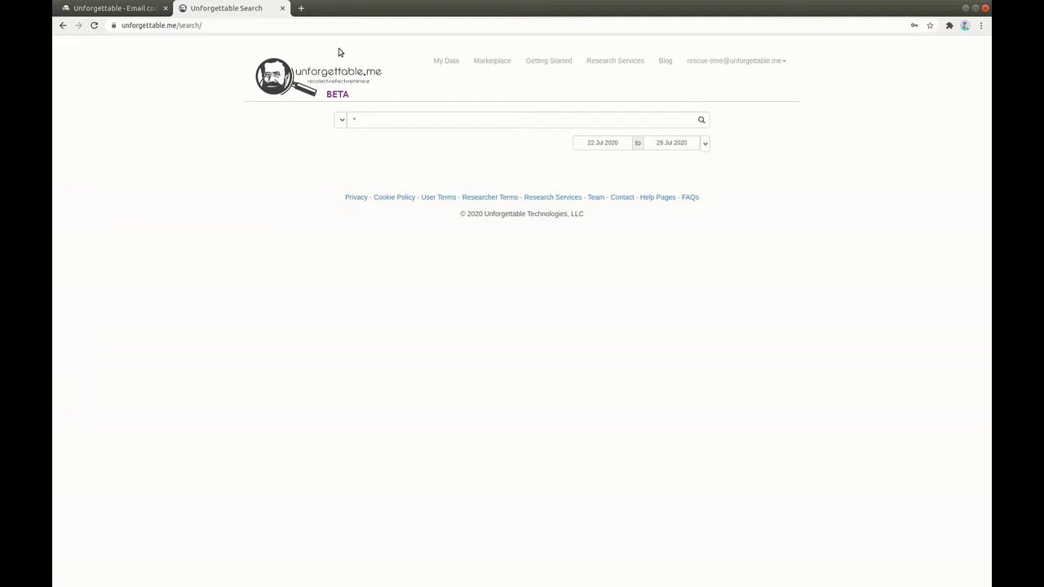
Search Google in a new tab for 'rescuetime lite' and open the Sign up for RescueTime Lite result.
{"action": "left_click", "coordinate": [301, 8]}
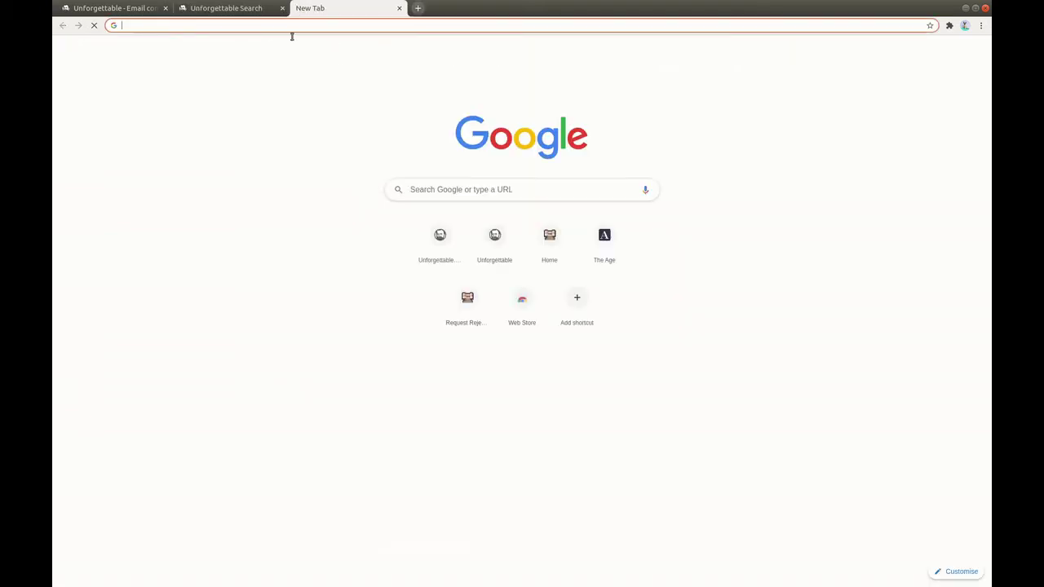
{"action": "left_click", "coordinate": [433, 190]}
{"action": "type", "text": "rescuet"}
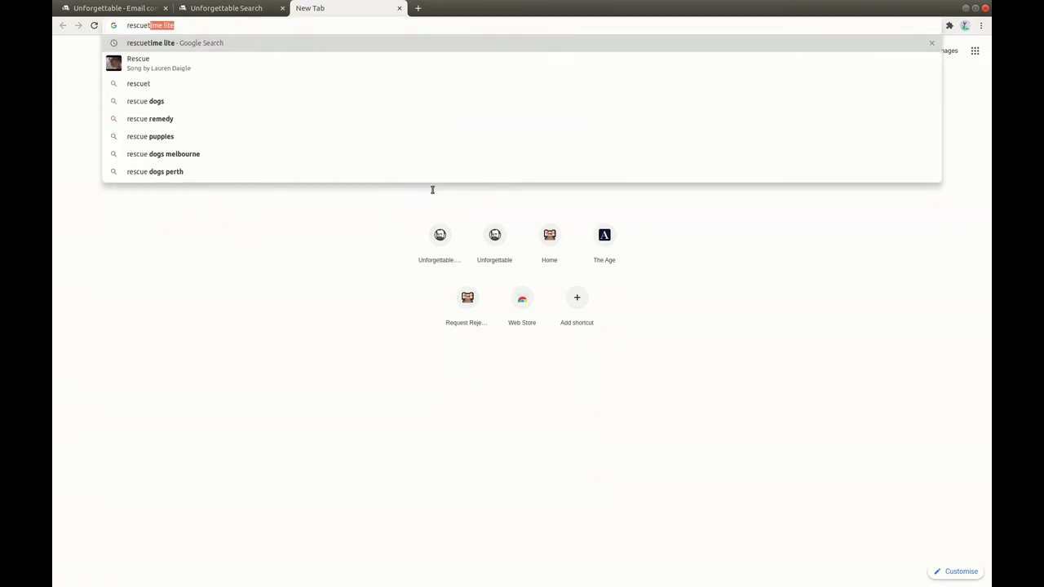
{"action": "type", "text": "ime list"}
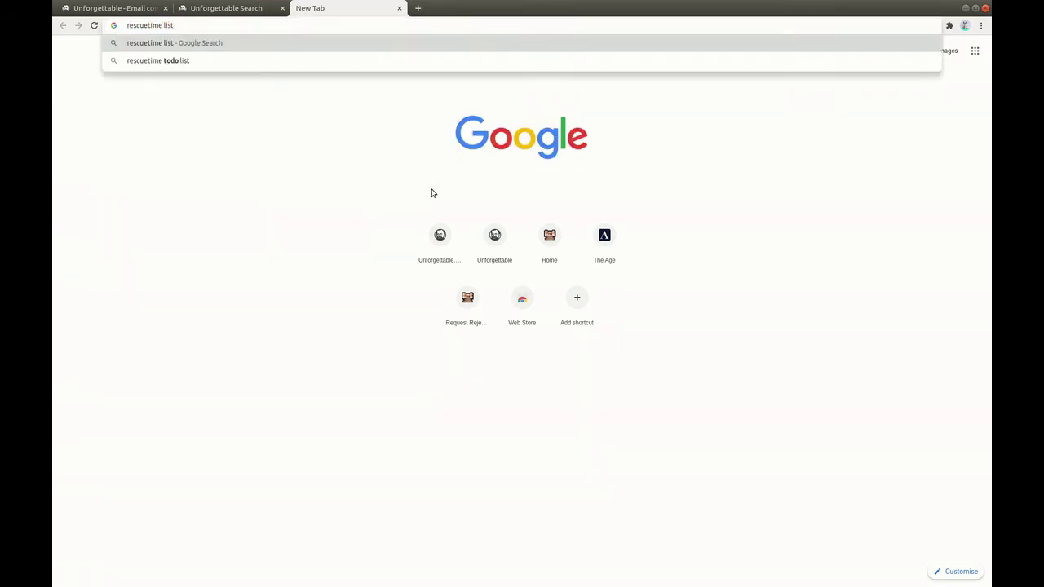
{"action": "key", "text": "BackSpace"}
{"action": "key", "text": "BackSpace"}
{"action": "type", "text": "te"}
{"action": "key", "text": "Return"}
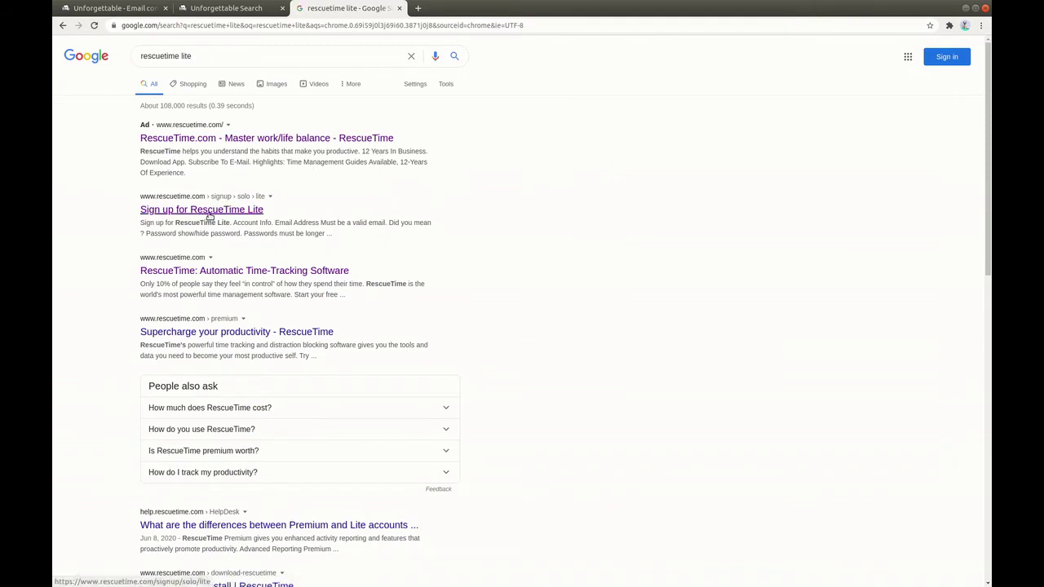
{"action": "left_click", "coordinate": [210, 213]}
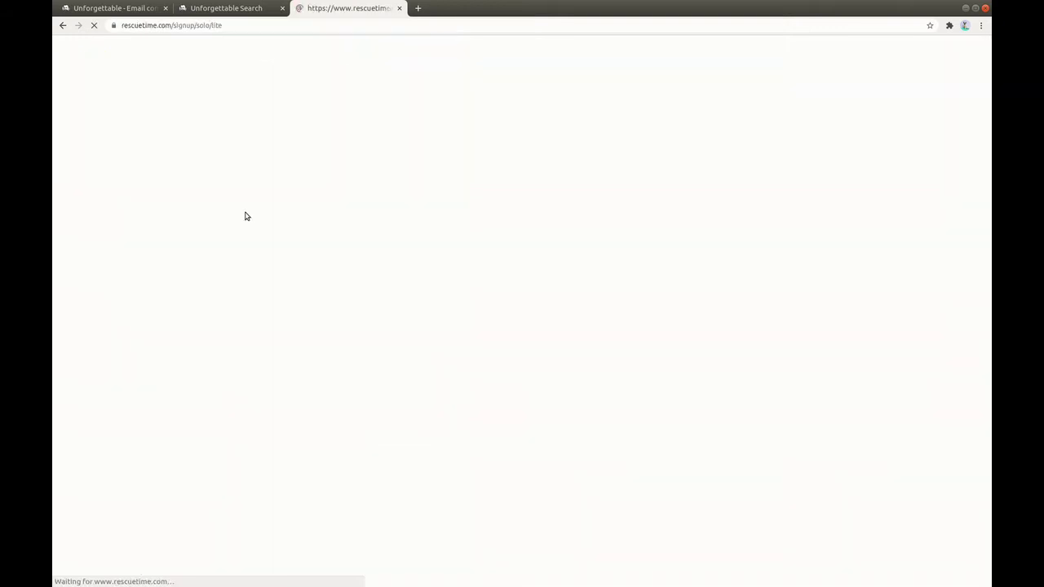
Sign up for free RescueTime Lite with the account e-mail and pasted password.
{"action": "left_click", "coordinate": [376, 194]}
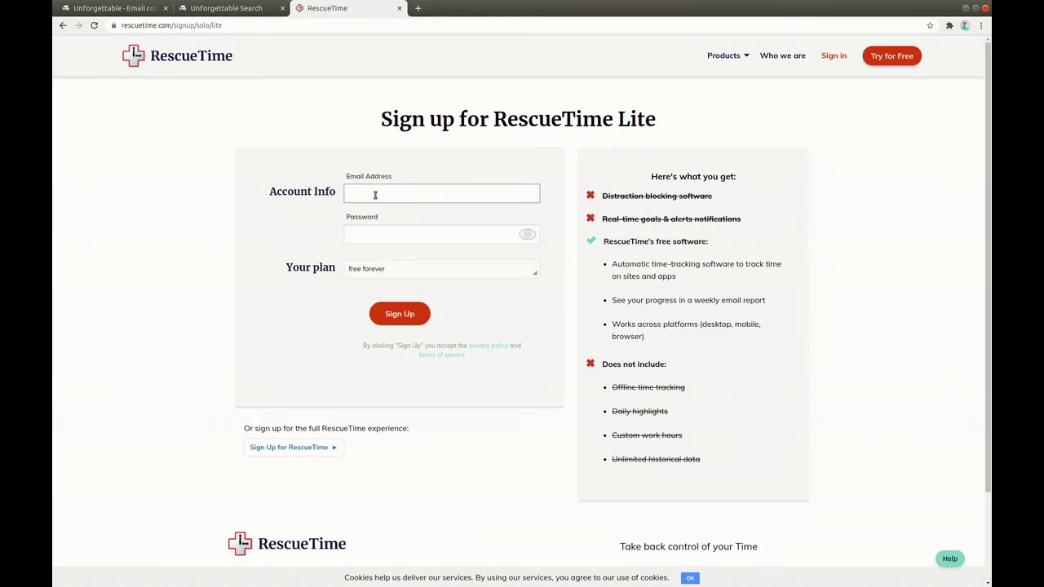
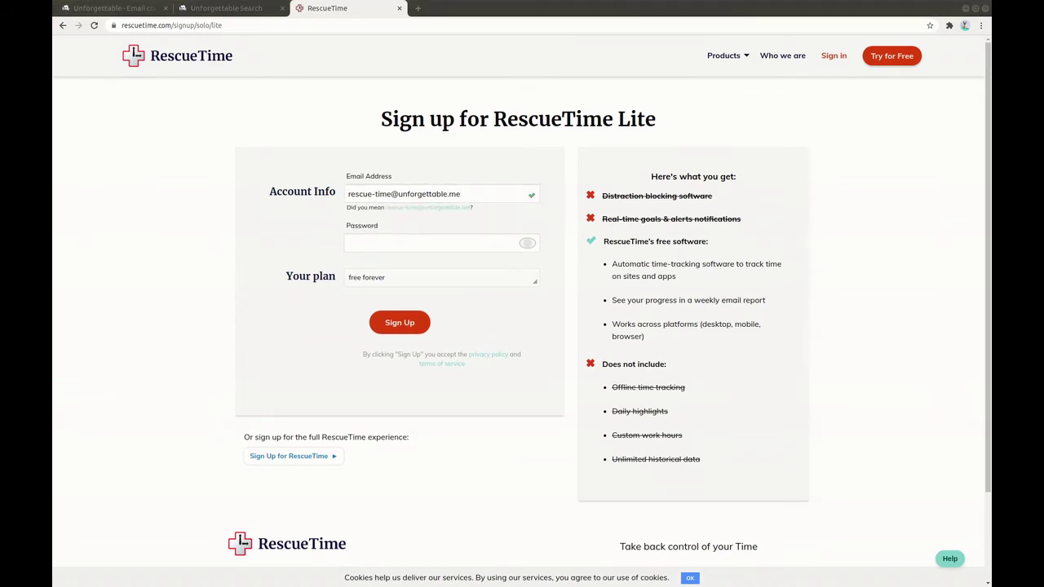
{"action": "left_click", "coordinate": [375, 241]}
{"action": "key", "text": "ctrl+v"}
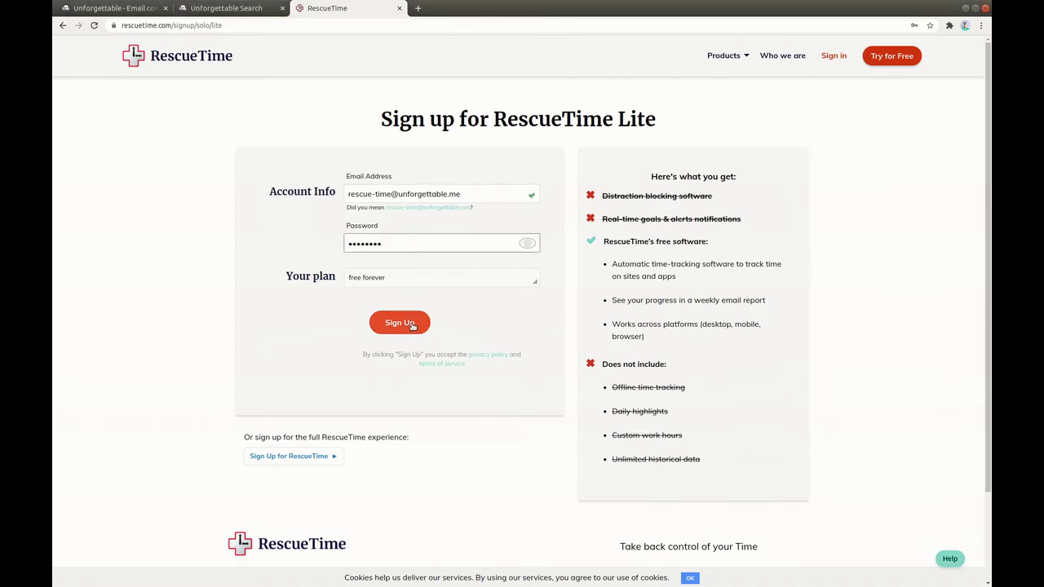
{"action": "left_click", "coordinate": [412, 326]}
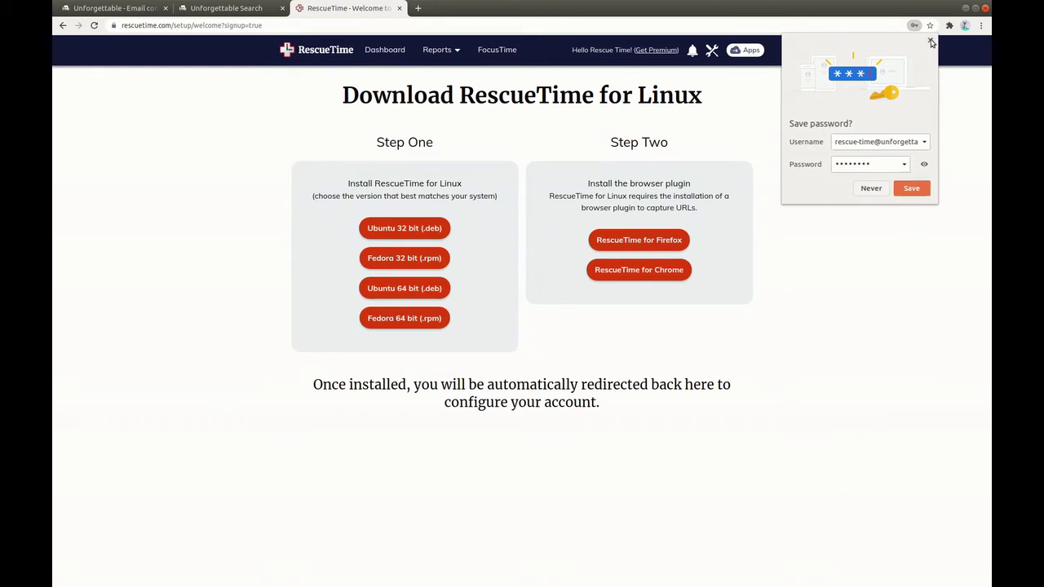
Dismiss Chrome's save-password bubble and open a fourth, blank tab.
{"action": "left_click", "coordinate": [929, 41]}
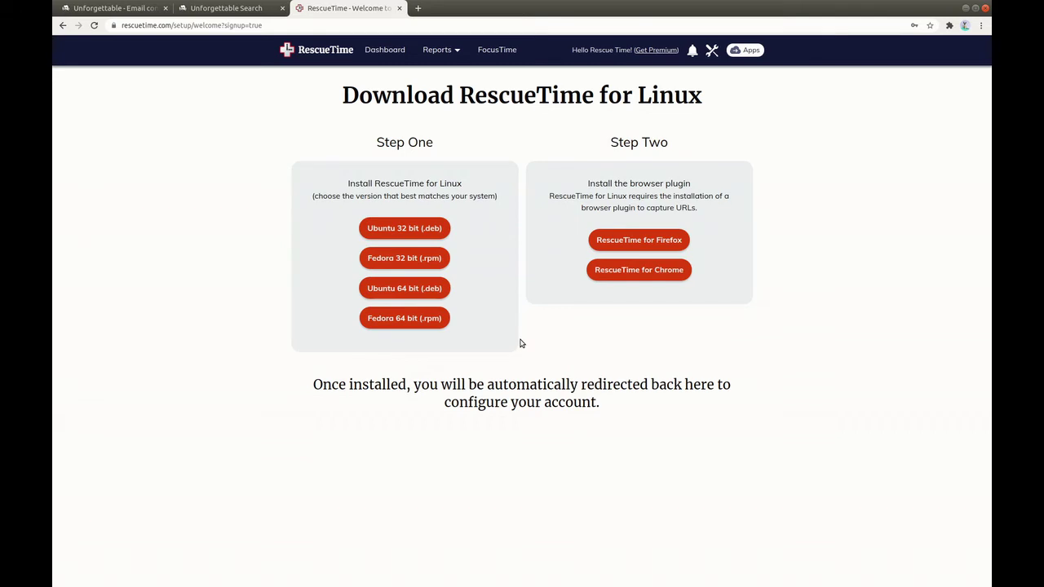
{"action": "left_click", "coordinate": [418, 9]}
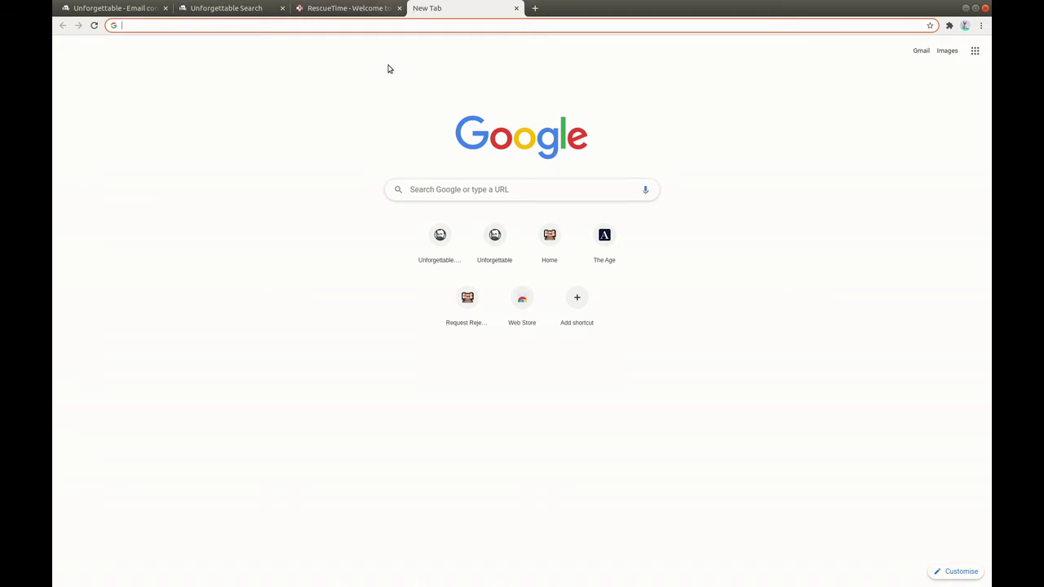
Search Google for 'ifttt' and open the 'IFTTT: Every thing works better together' result.
{"action": "left_click", "coordinate": [451, 190]}
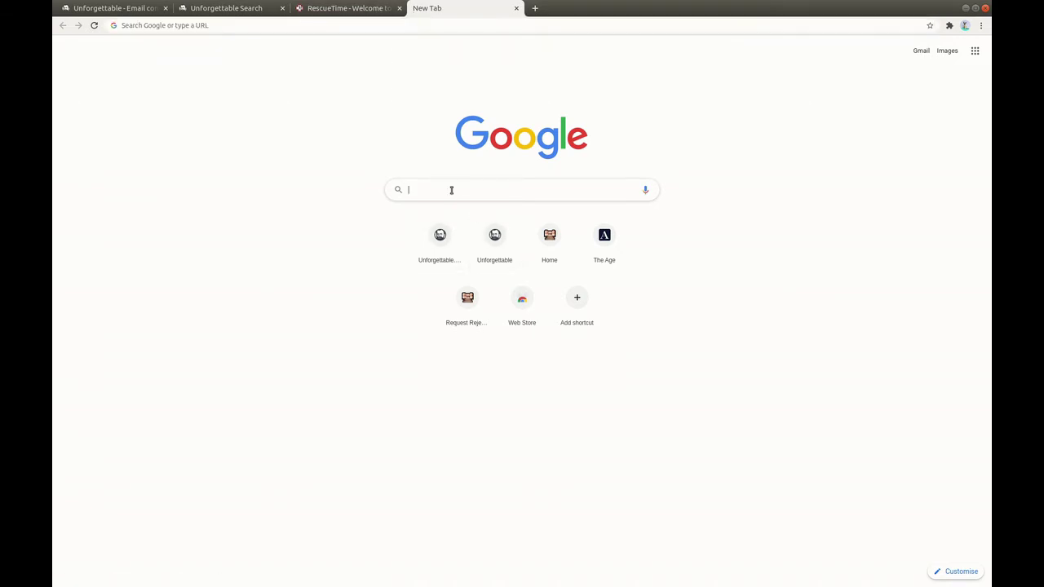
{"action": "type", "text": "ifttt"}
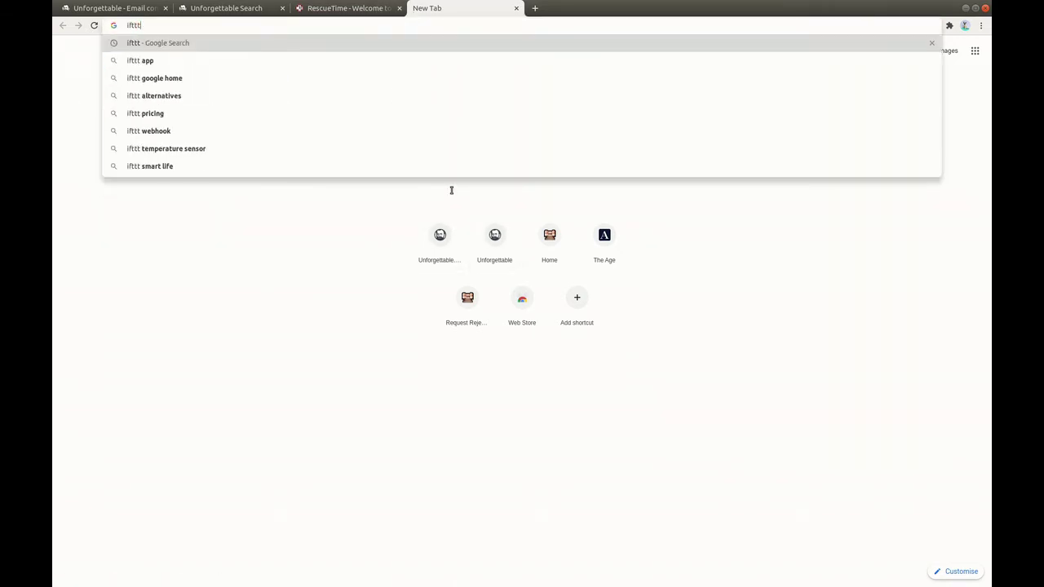
{"action": "key", "text": "Return"}
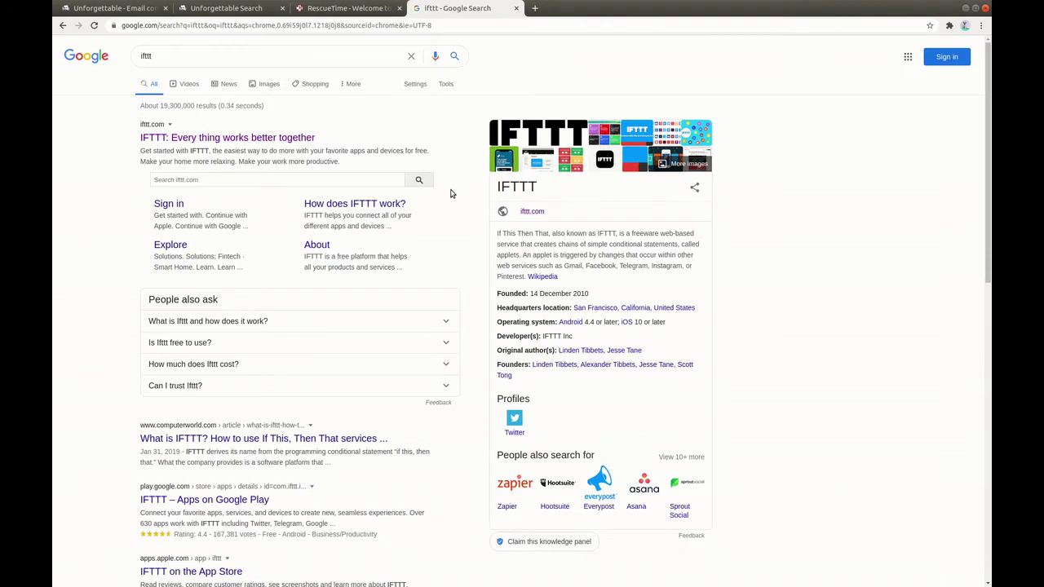
{"action": "left_click", "coordinate": [269, 139]}
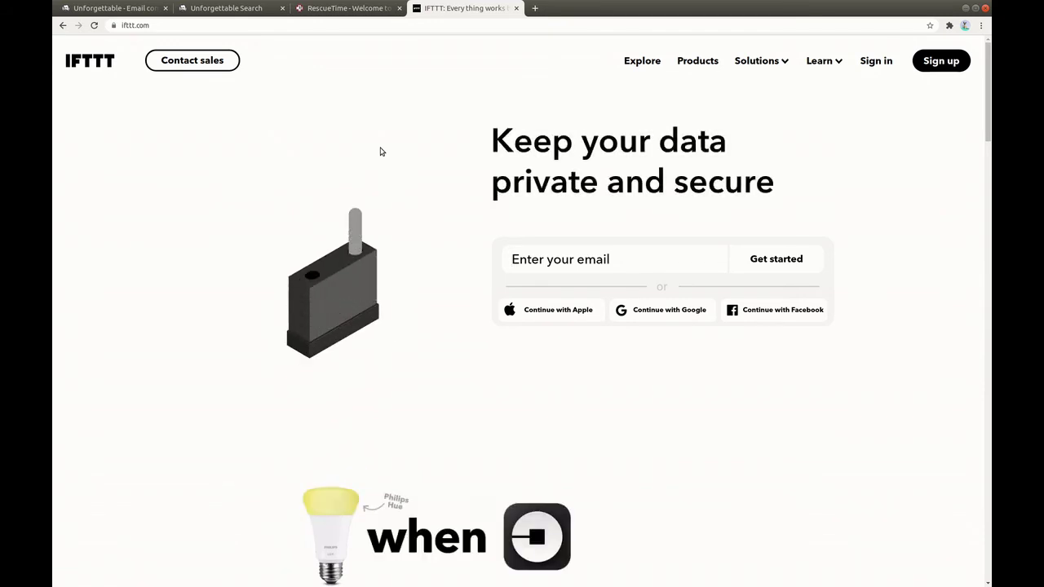
Choose IFTTT sign-up with email and password, and enter the account e-mail address.
{"action": "left_click", "coordinate": [940, 61]}
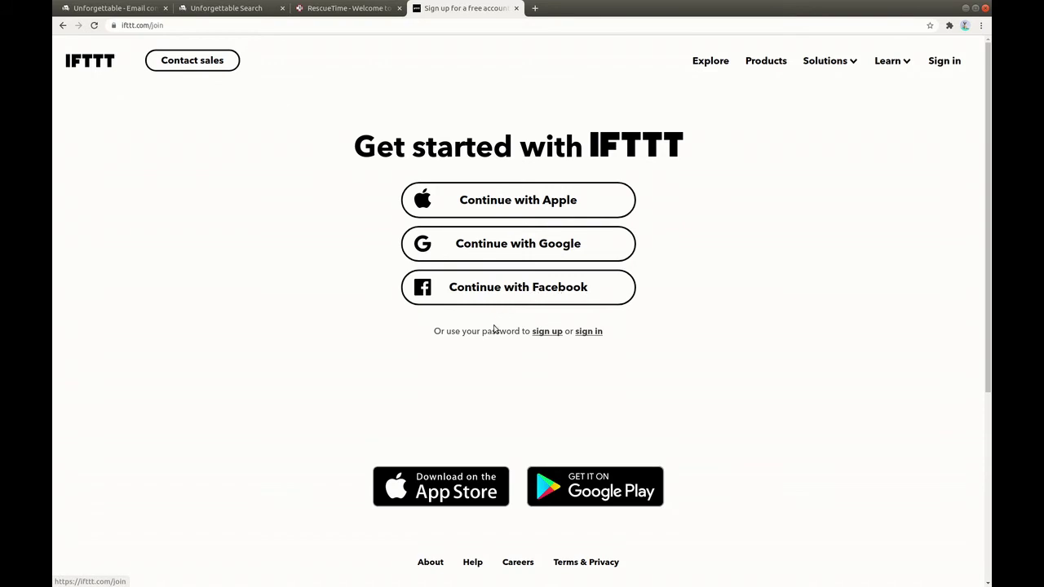
{"action": "left_click", "coordinate": [547, 332]}
{"action": "left_click", "coordinate": [463, 198]}
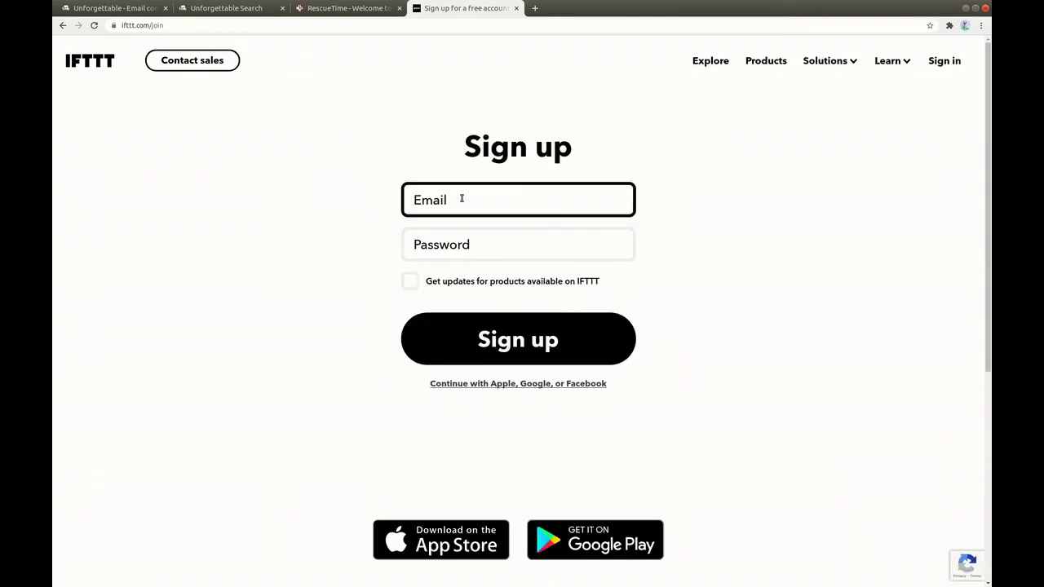
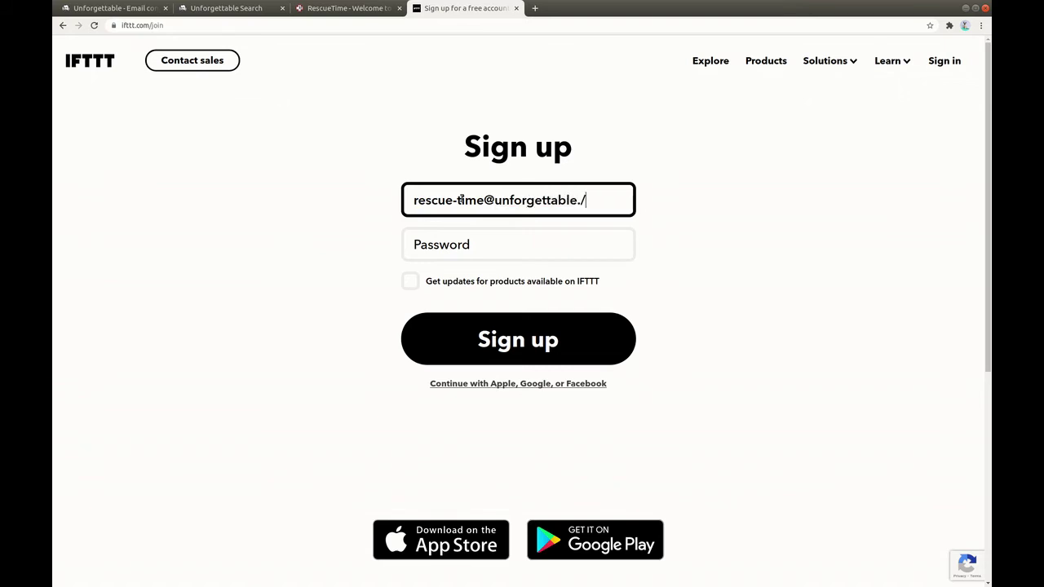
Paste the account password and submit to create the IFTTT account.
{"action": "left_click", "coordinate": [473, 253]}
{"action": "key", "text": "alt+Tab"}
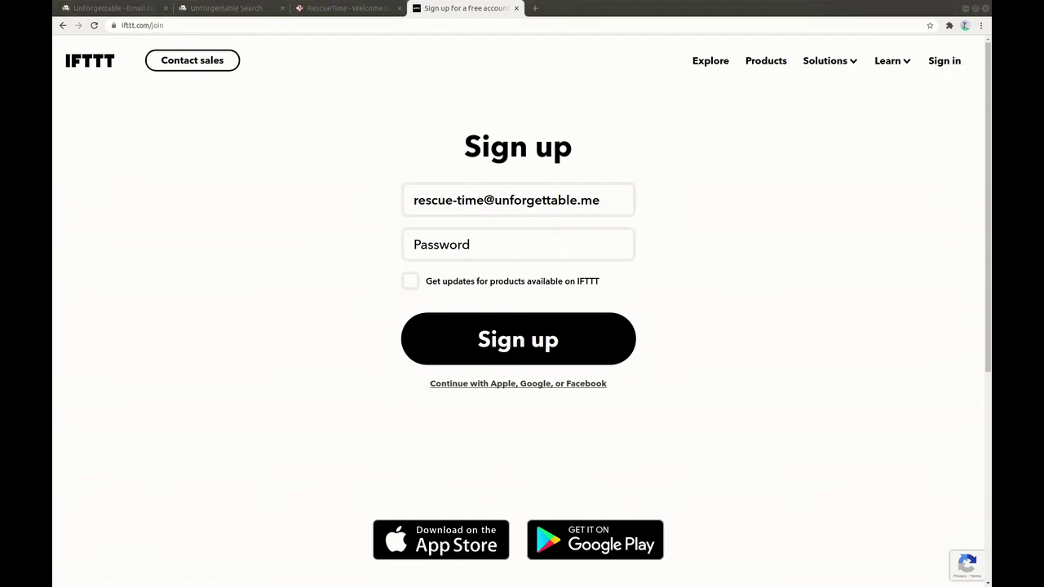
{"action": "left_click", "coordinate": [512, 243]}
{"action": "key", "text": "ctrl+v"}
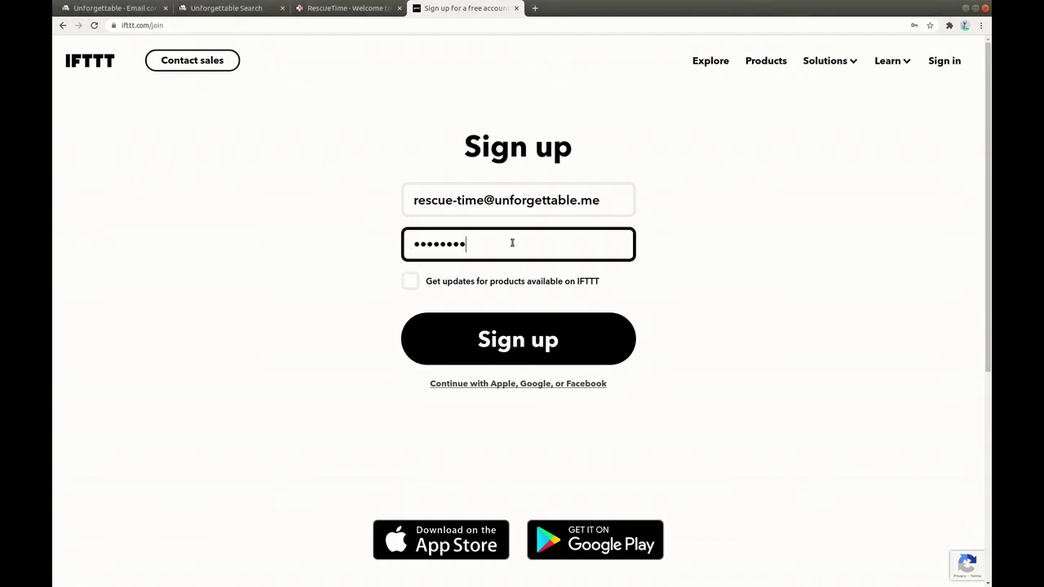
{"action": "left_click", "coordinate": [528, 333]}
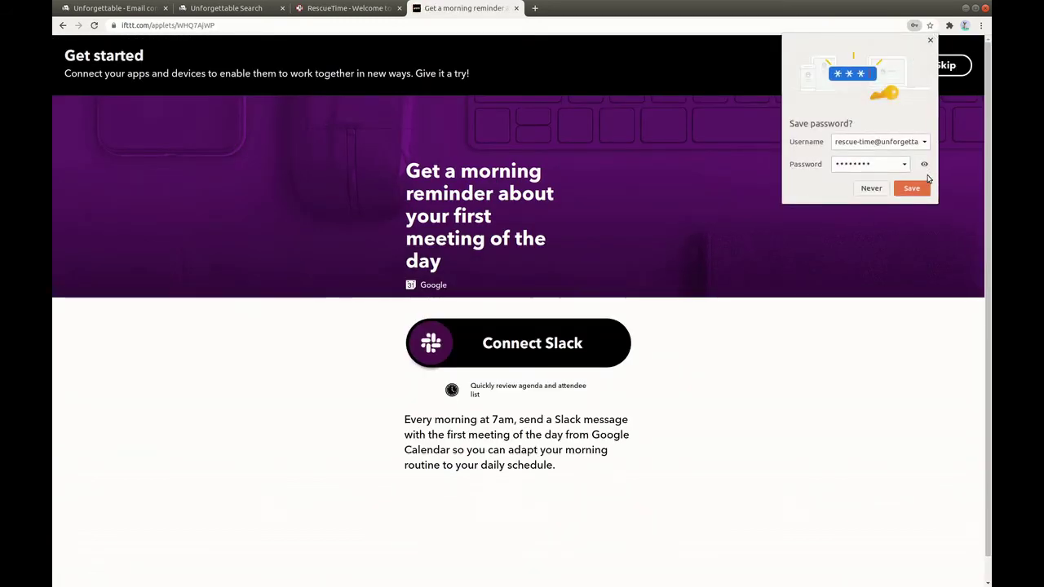
Save the IFTTT login in Chrome, then go to Explore via My Applets' Get more.
{"action": "left_click", "coordinate": [918, 189]}
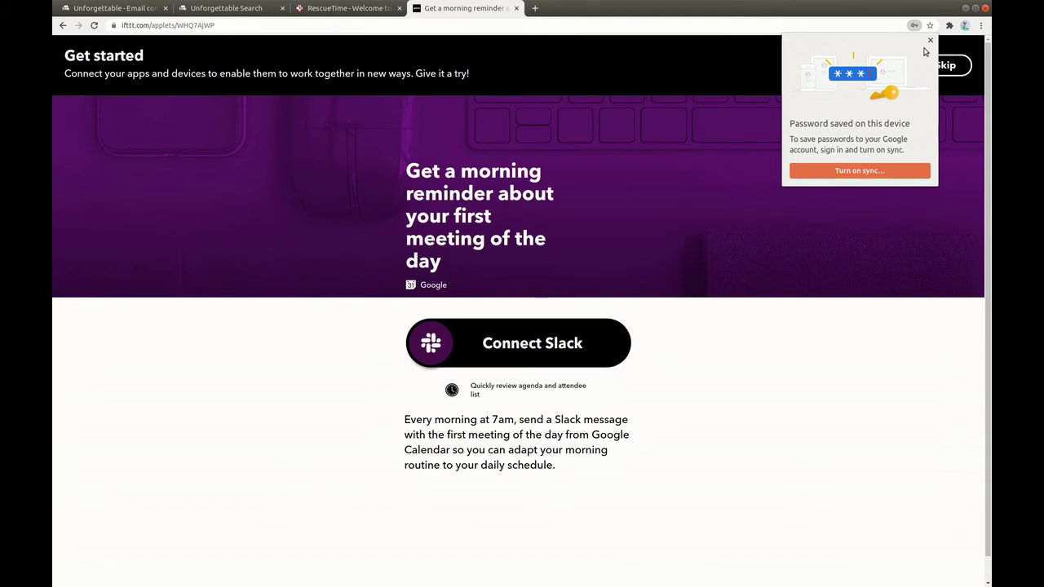
{"action": "left_click", "coordinate": [932, 41]}
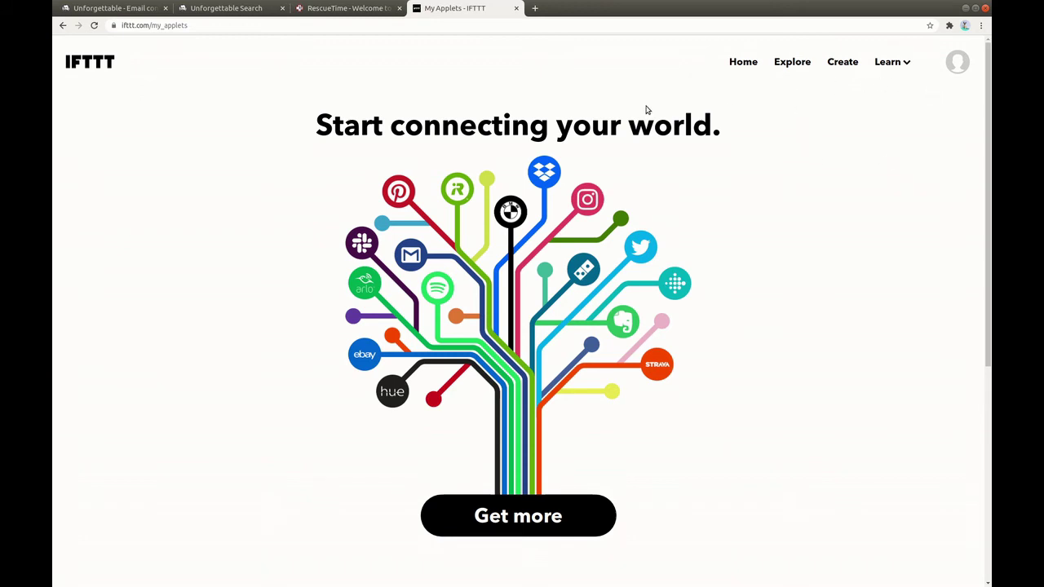
{"action": "left_click", "coordinate": [532, 515]}
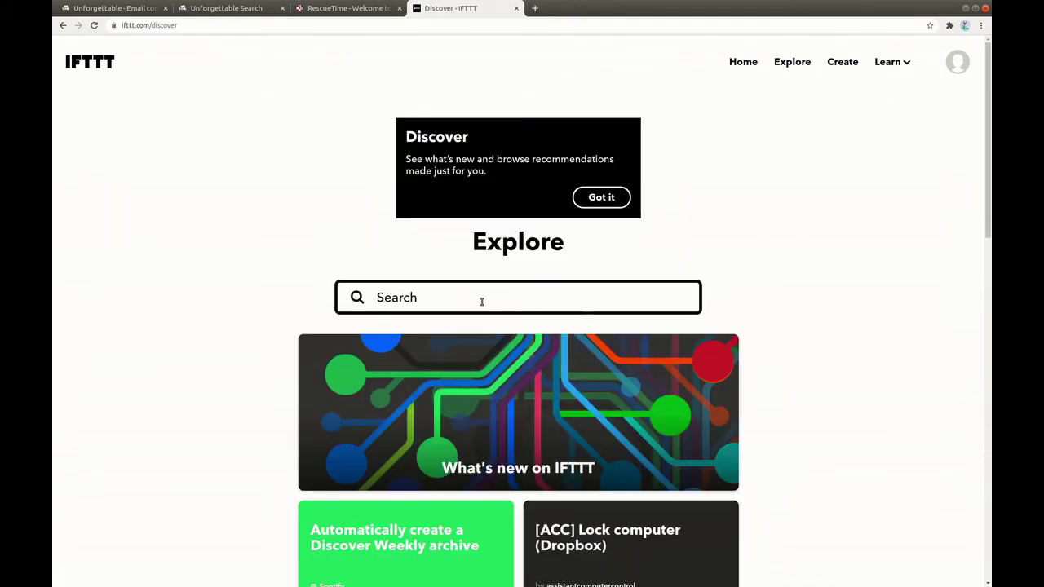
Search IFTTT services for 'unforgettable' and open the Unforgettable Me service page.
{"action": "left_click", "coordinate": [480, 299]}
{"action": "type", "text": "unfo"}
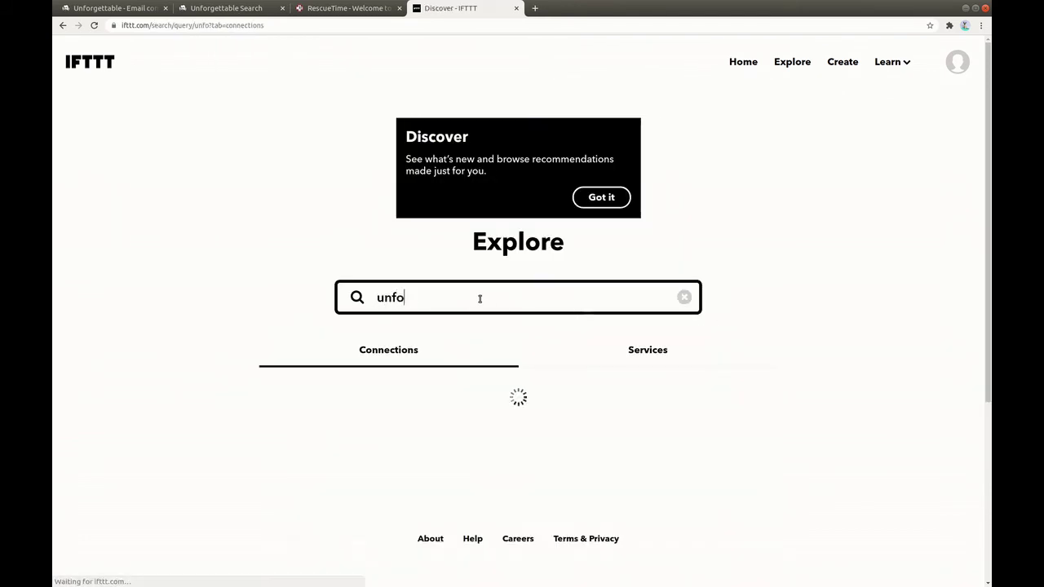
{"action": "type", "text": "rgettable"}
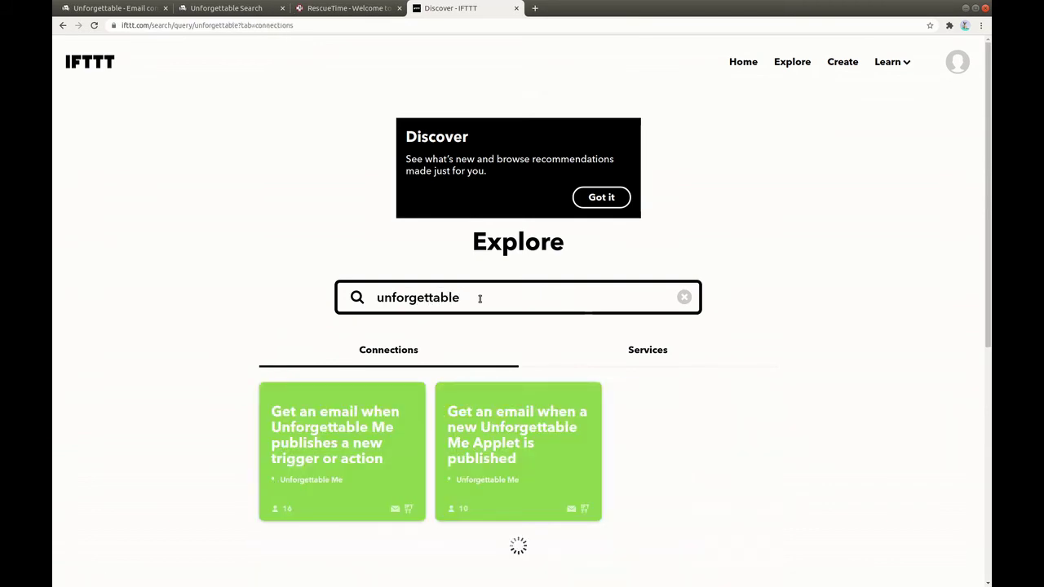
{"action": "left_click", "coordinate": [655, 356]}
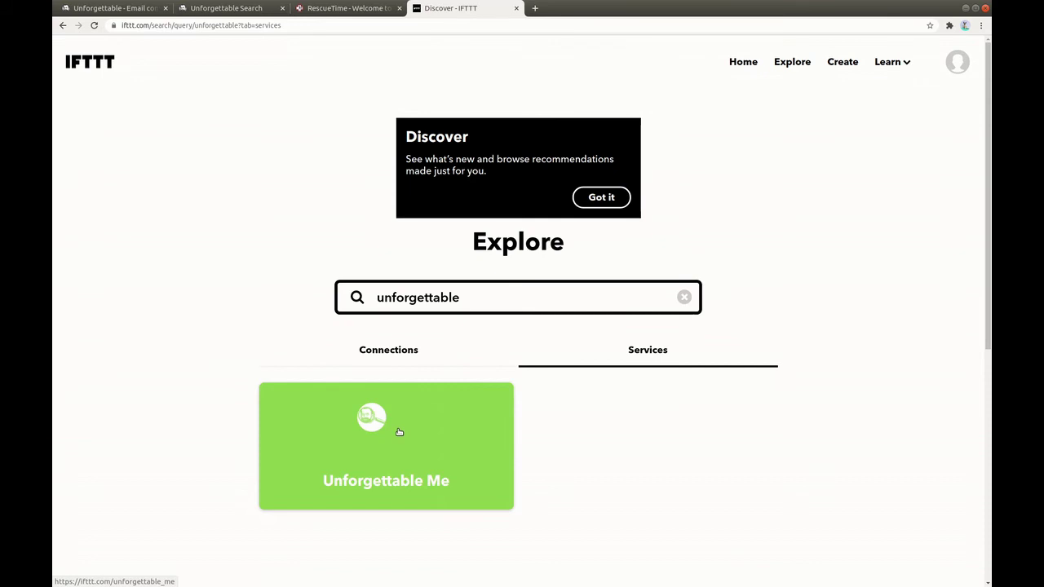
{"action": "left_click", "coordinate": [399, 431]}
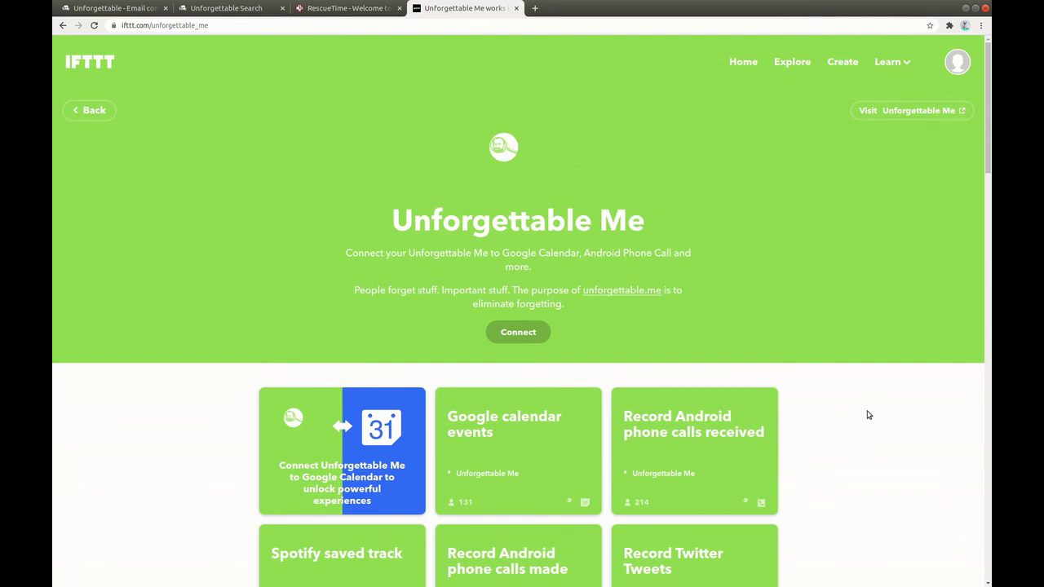
Find the RescueTime Daily Summary applet on the page by searching for 'rescue'.
{"action": "scroll", "coordinate": [862, 420], "scroll_direction": "down", "scroll_amount": 5}
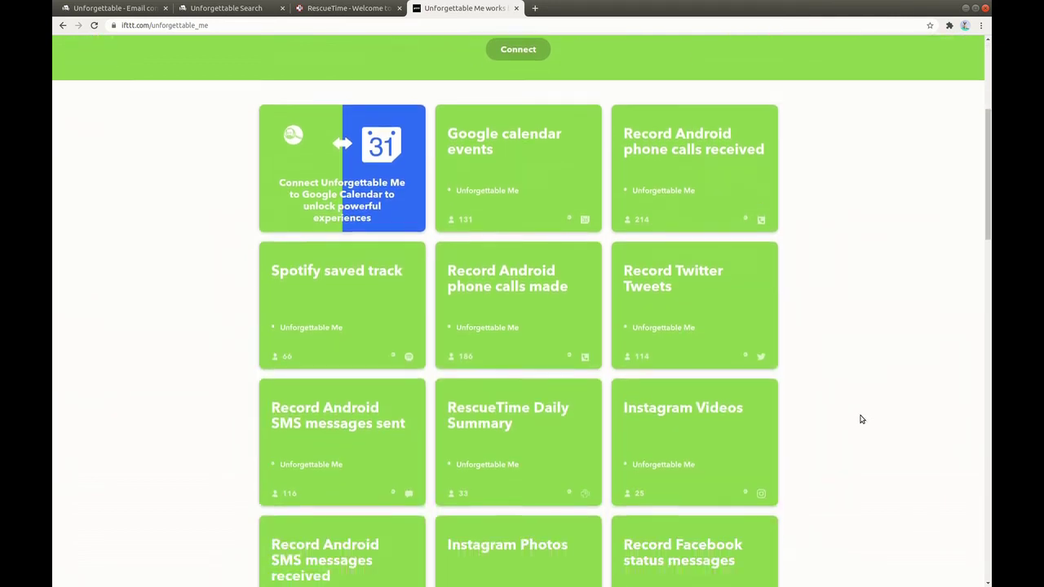
{"action": "scroll", "coordinate": [860, 419], "scroll_direction": "down", "scroll_amount": 3}
{"action": "scroll", "coordinate": [864, 416], "scroll_direction": "down", "scroll_amount": 3}
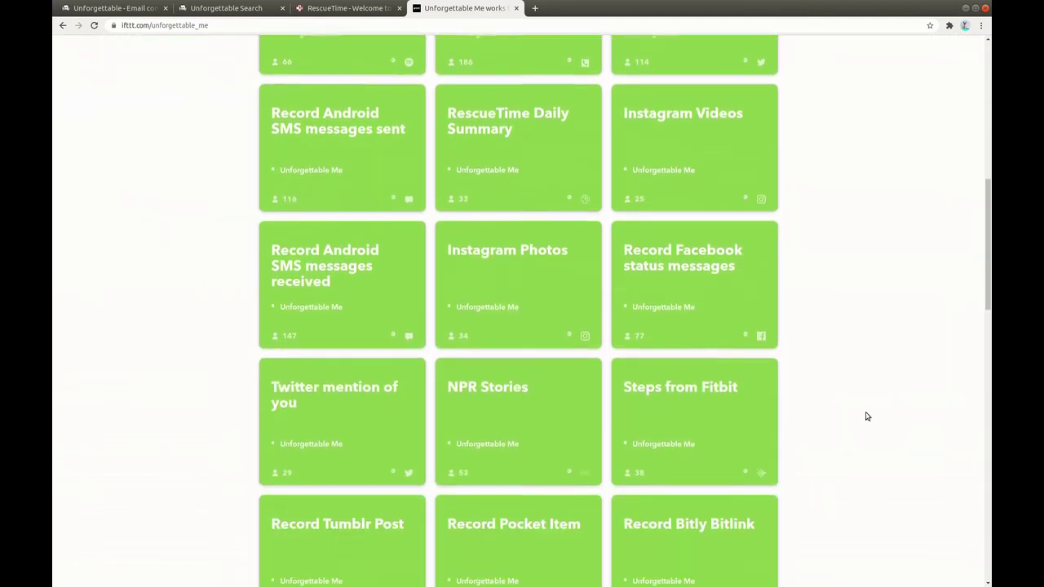
{"action": "key", "text": "ctrl+f"}
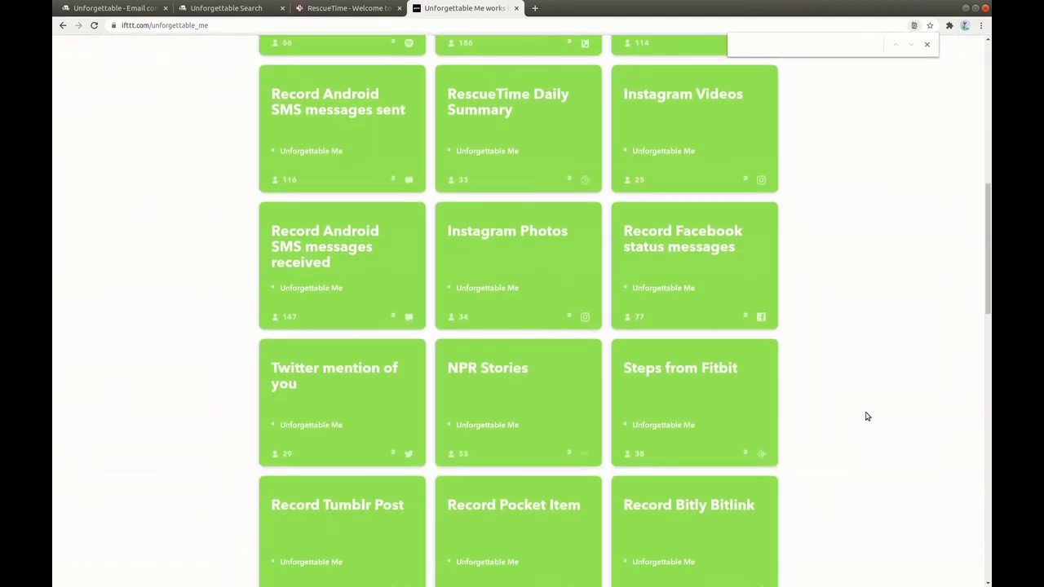
{"action": "type", "text": "rescue"}
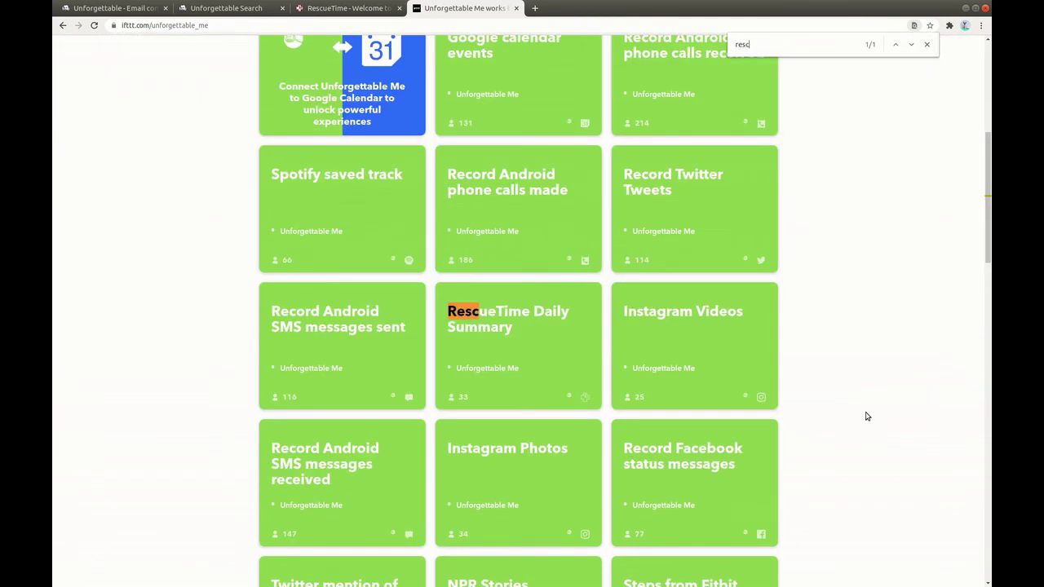
Open the RescueTime Daily Summary applet and switch on Connect to begin authorization.
{"action": "left_click", "coordinate": [503, 317]}
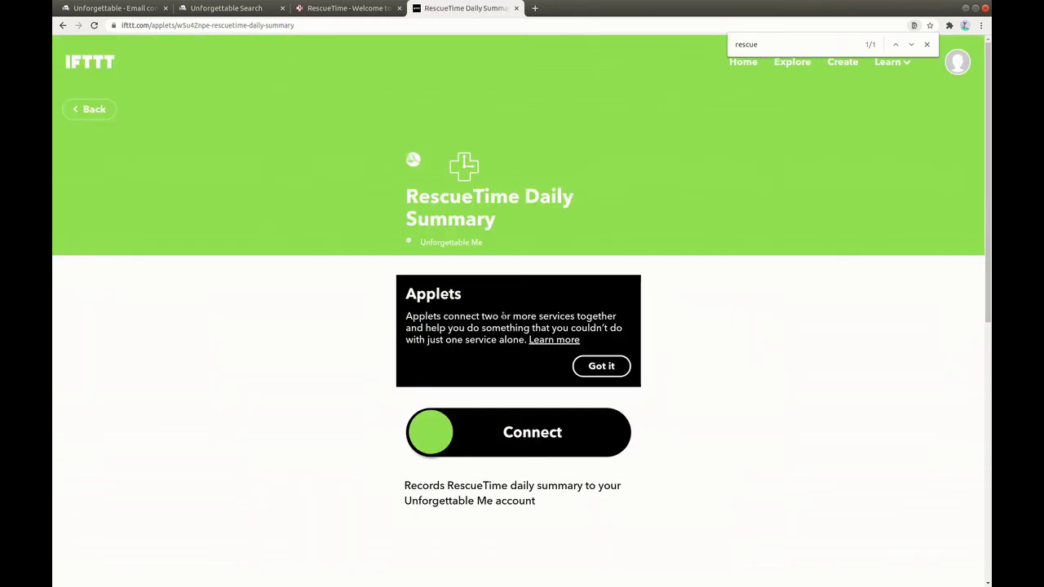
{"action": "left_click", "coordinate": [927, 44]}
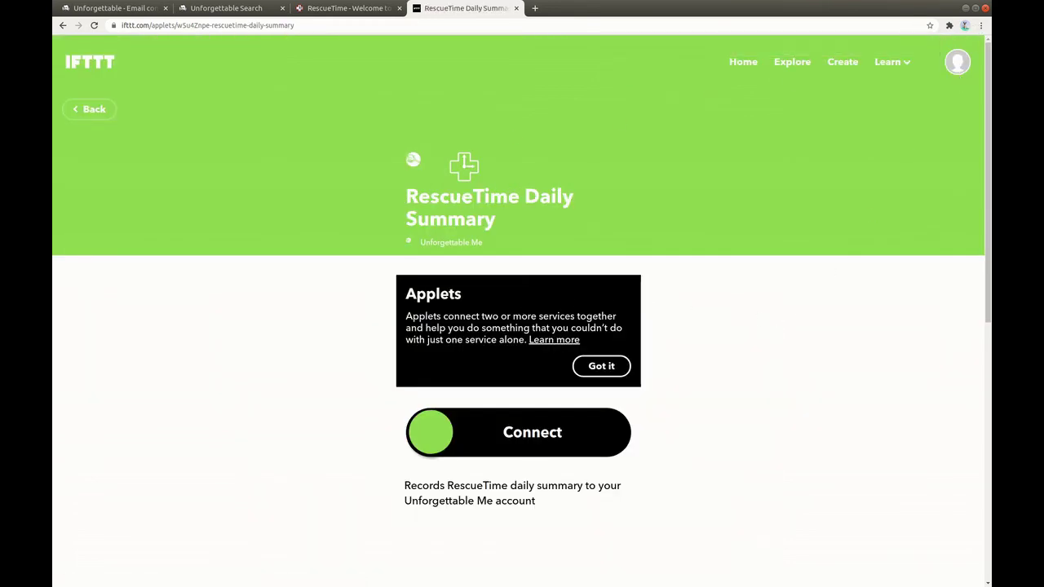
{"action": "left_click", "coordinate": [614, 438]}
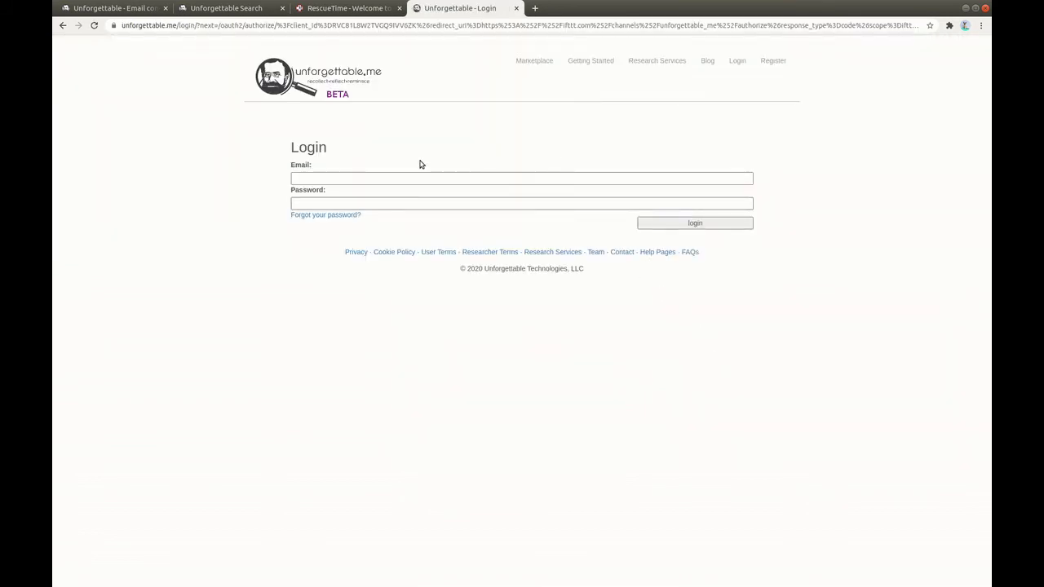
Log in to Unforgettable.me using the browser's saved email and password.
{"action": "left_click", "coordinate": [320, 174]}
{"action": "left_click", "coordinate": [340, 180]}
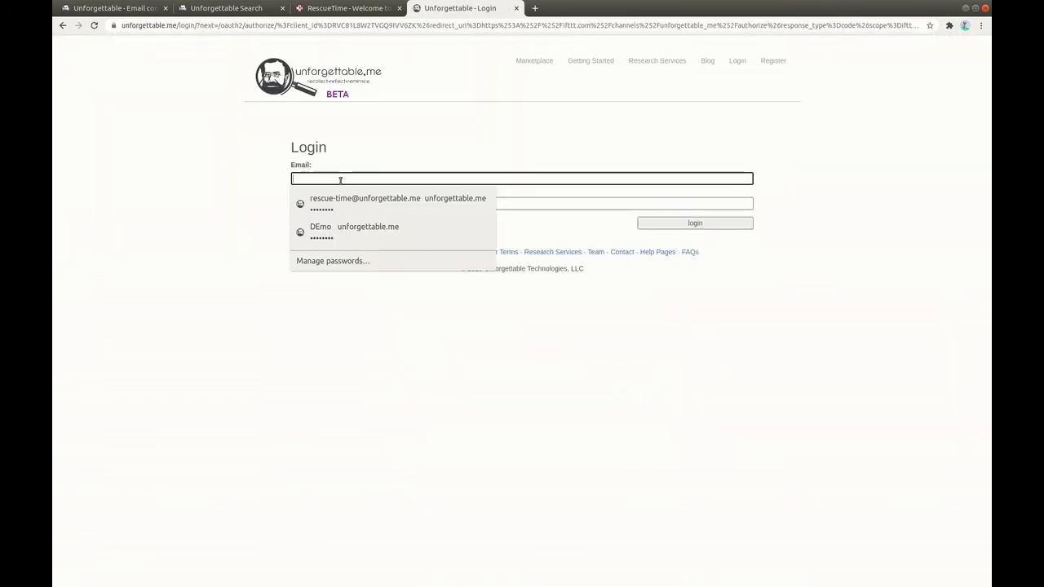
{"action": "left_click", "coordinate": [380, 201]}
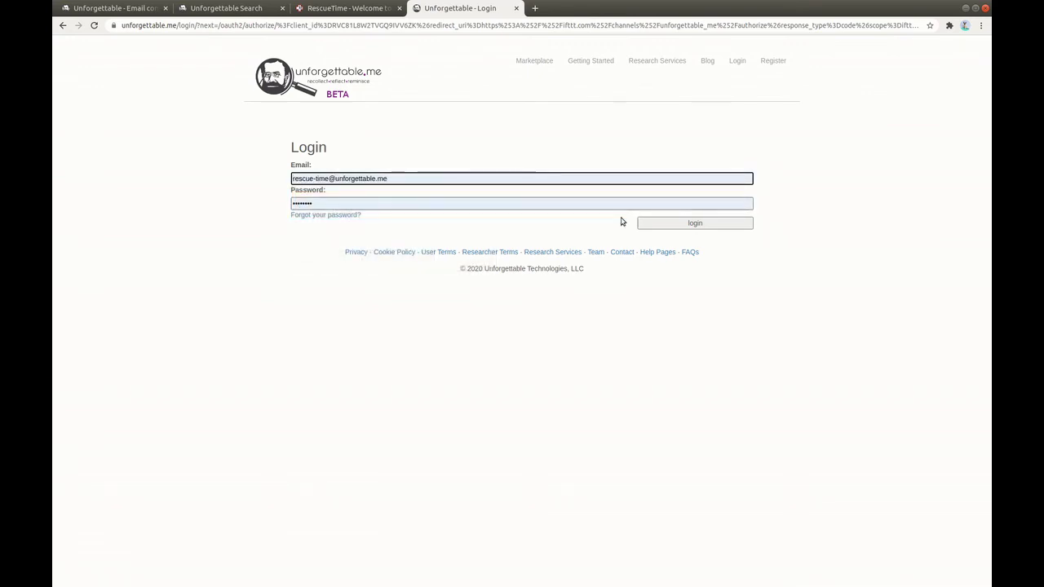
{"action": "left_click", "coordinate": [694, 226]}
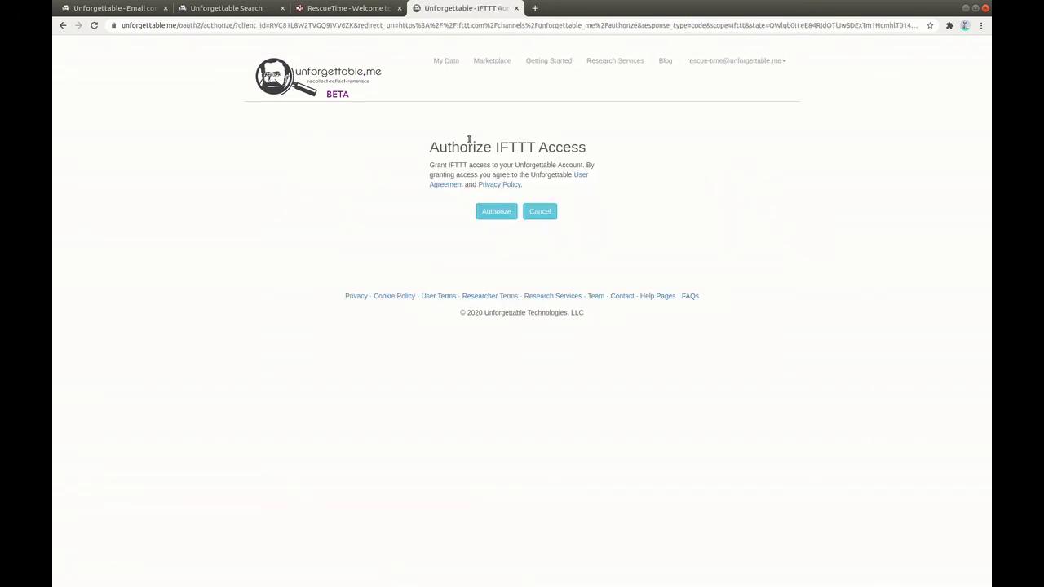
Authorize IFTTT access for both the Unforgettable.me and RescueTime accounts.
{"action": "left_click", "coordinate": [495, 213]}
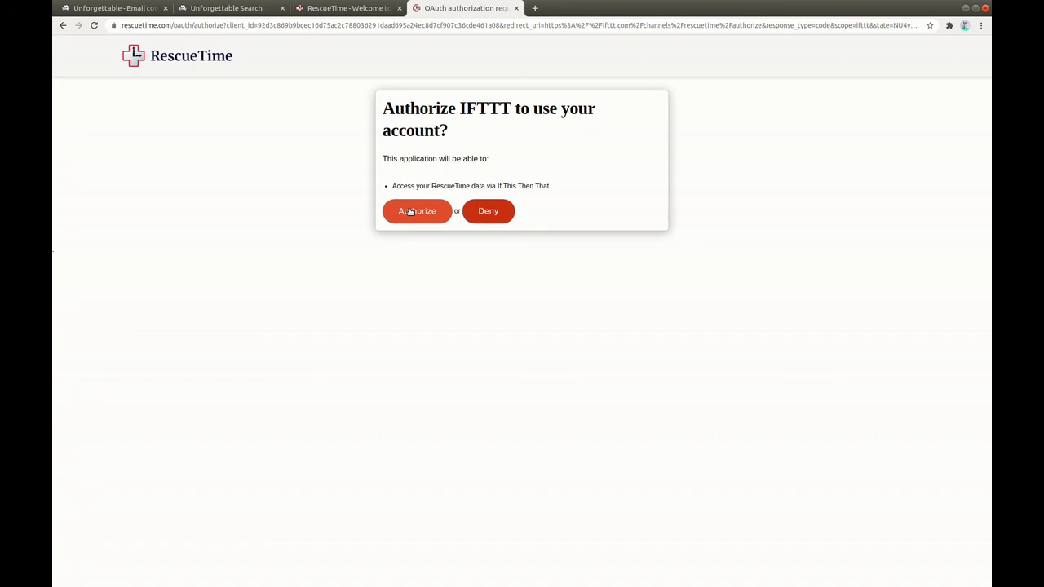
{"action": "left_click", "coordinate": [411, 211]}
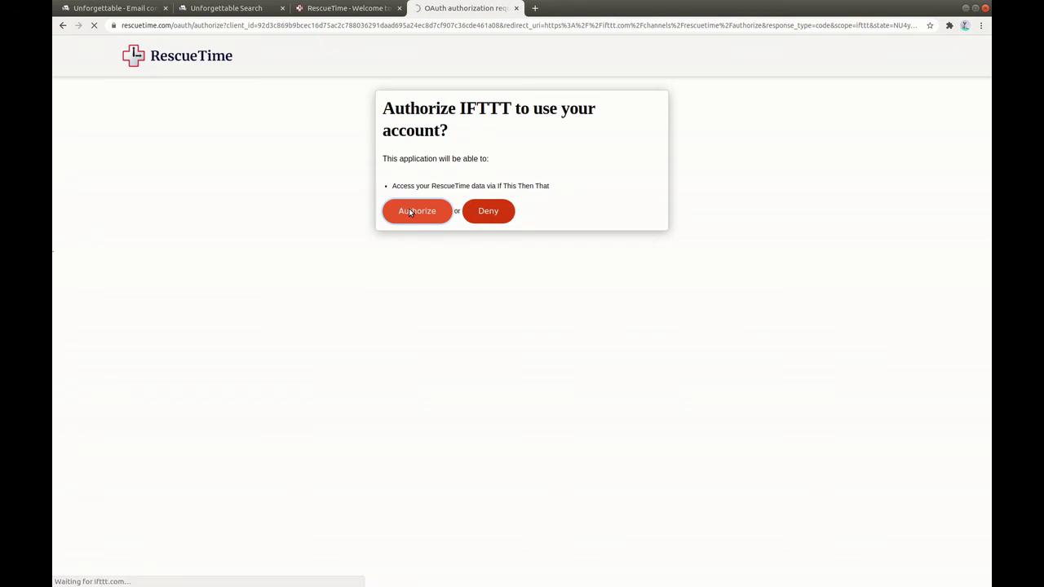